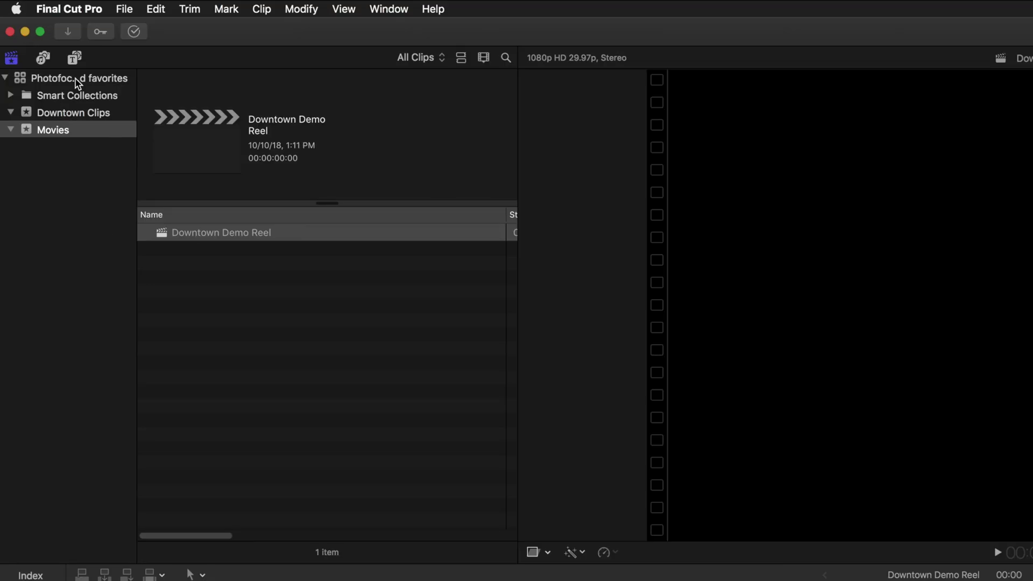
Show the Downtown Clips event's 26 clips in the browser after briefly viewing the Movies event
{"action": "left_click", "coordinate": [49, 114]}
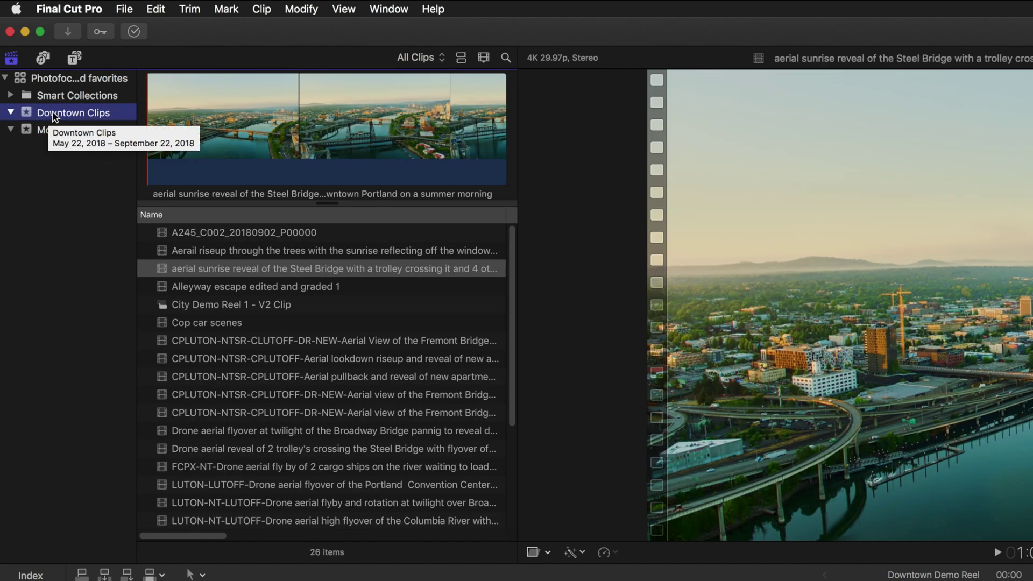
{"action": "left_click", "coordinate": [48, 132]}
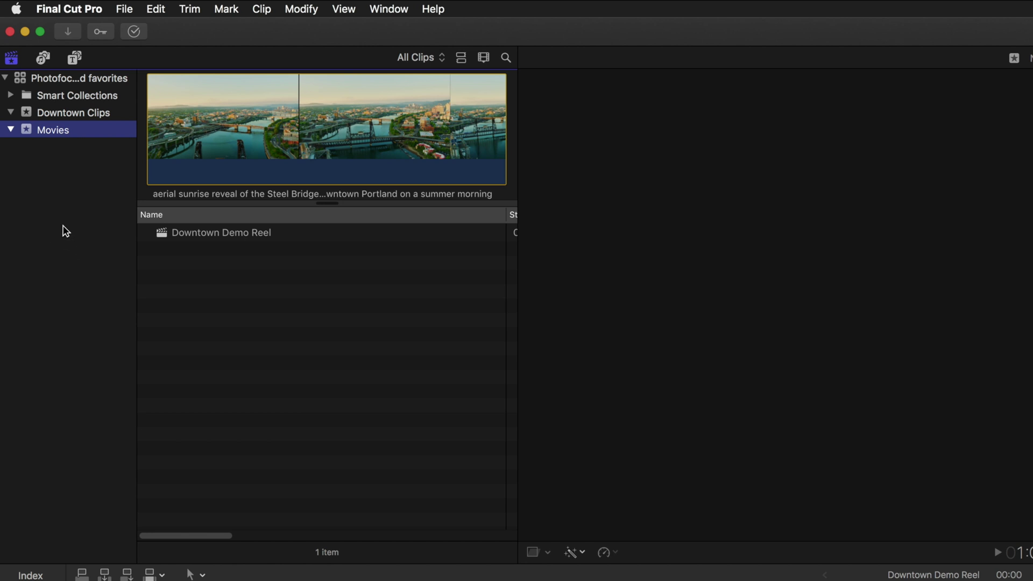
{"action": "left_click", "coordinate": [59, 113]}
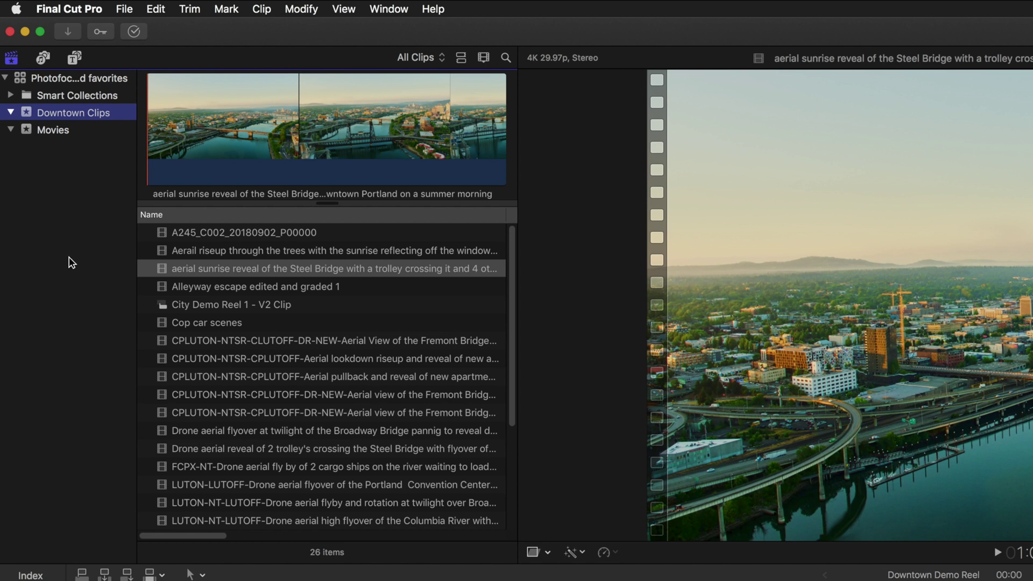
Create a keyword collection named Morning under the Downtown Clips event
{"action": "right_click", "coordinate": [51, 114]}
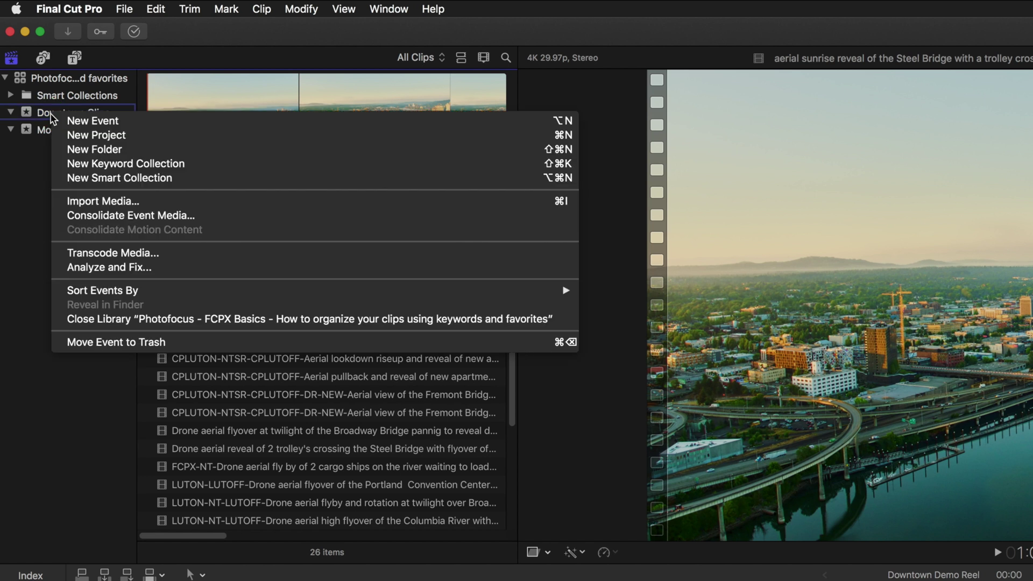
{"action": "left_click", "coordinate": [99, 163]}
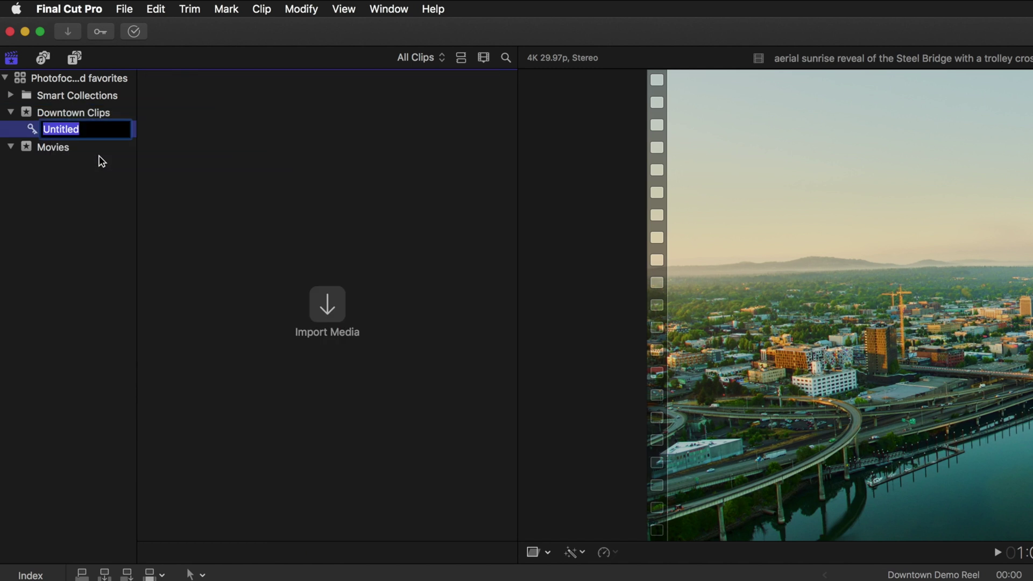
{"action": "type", "text": "Mor"}
{"action": "type", "text": "ngi"}
{"action": "key", "text": "BackSpace"}
{"action": "key", "text": "BackSpace"}
{"action": "type", "text": "ing"}
{"action": "key", "text": "Return"}
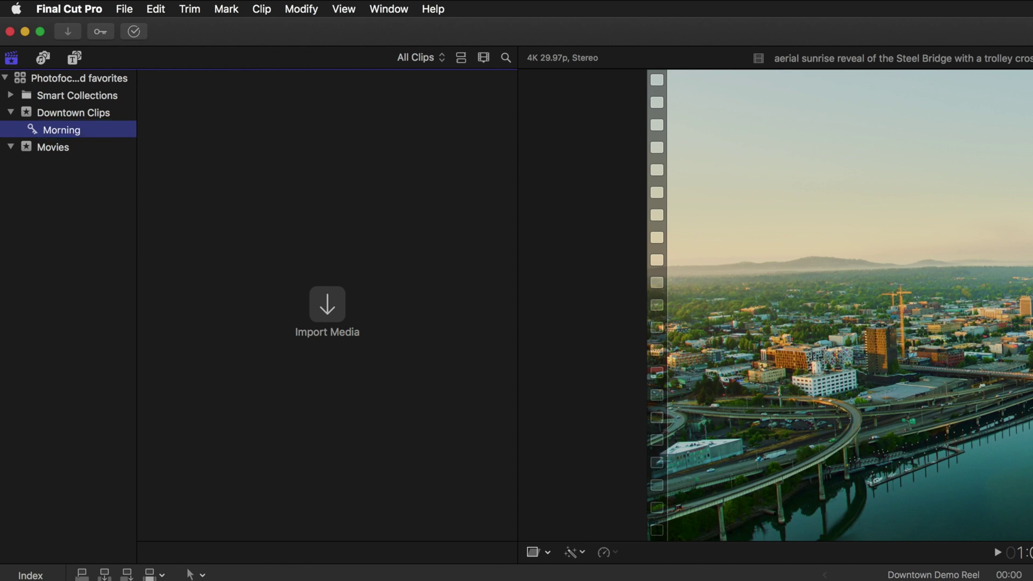
Create a second keyword collection under Downtown Clips, named 'Mid day'
{"action": "left_click", "coordinate": [58, 117]}
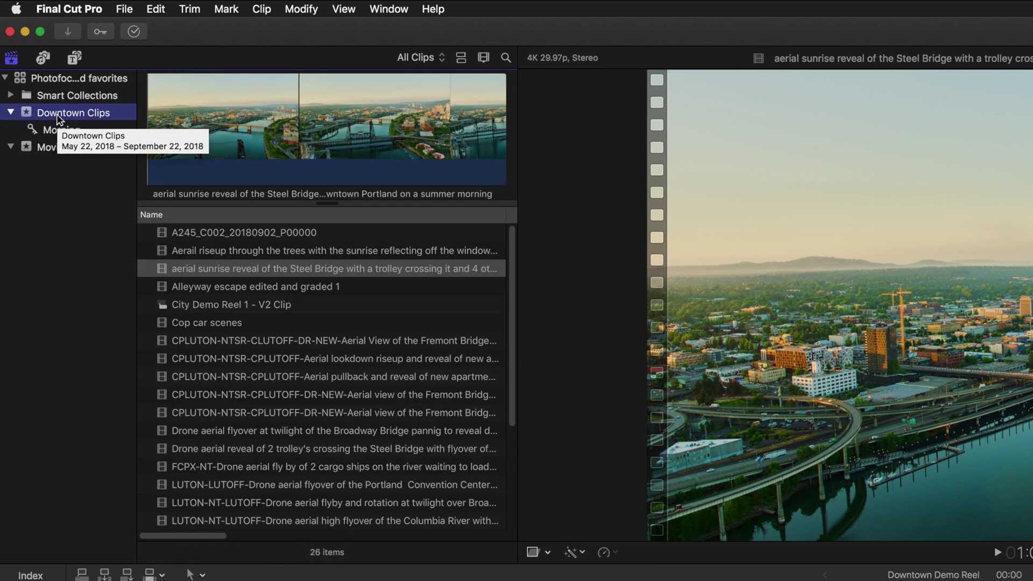
{"action": "right_click", "coordinate": [58, 116]}
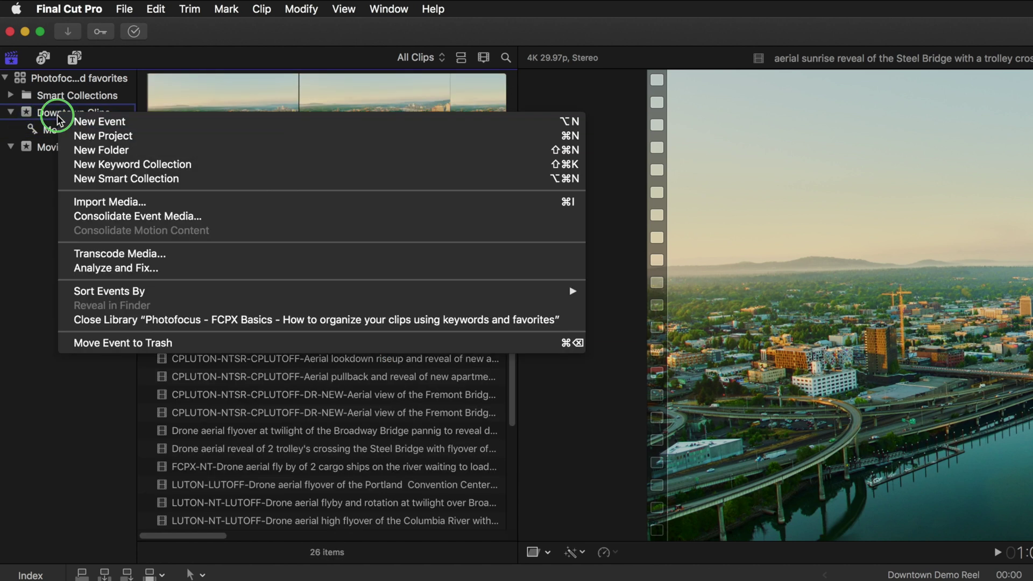
{"action": "left_click", "coordinate": [102, 163]}
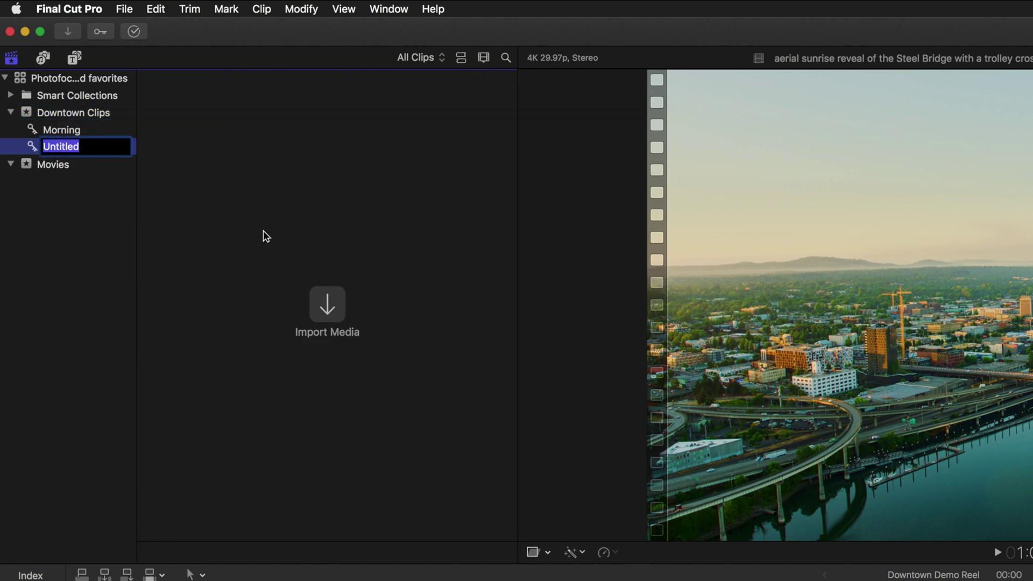
{"action": "type", "text": "Midday"}
{"action": "key", "text": "BackSpace"}
{"action": "key", "text": "BackSpace"}
{"action": "key", "text": "BackSpace"}
{"action": "type", "text": "day"}
{"action": "key", "text": "Return"}
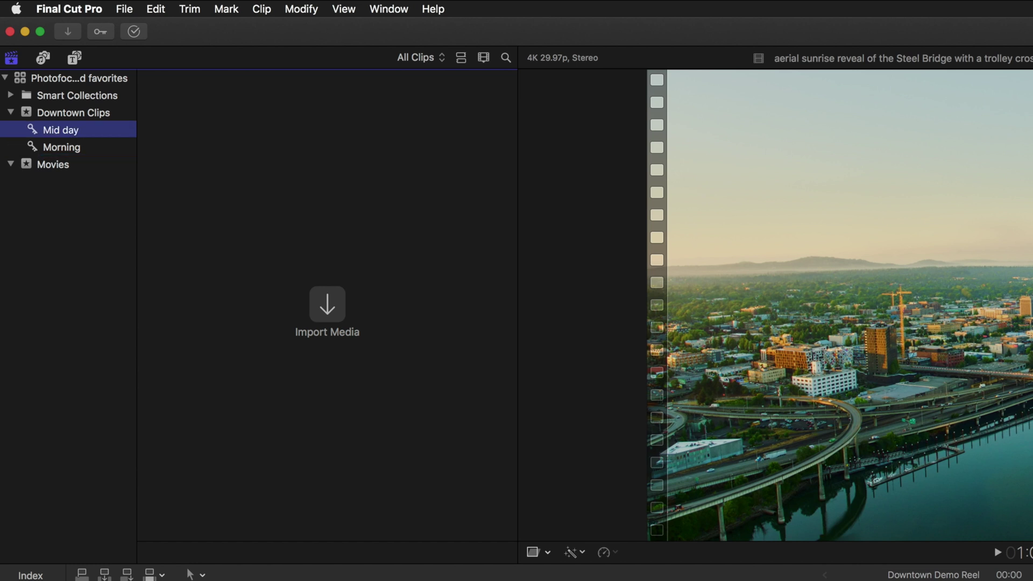
Create a third keyword collection under Downtown Clips named Evening
{"action": "left_click", "coordinate": [84, 116]}
{"action": "right_click", "coordinate": [83, 116]}
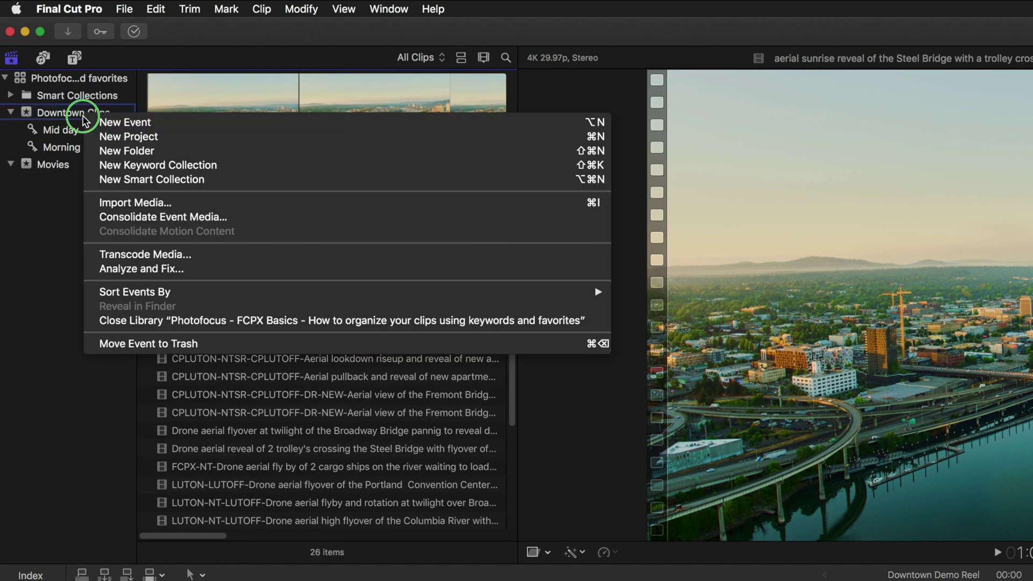
{"action": "left_click", "coordinate": [122, 163]}
{"action": "key", "text": "BackSpace"}
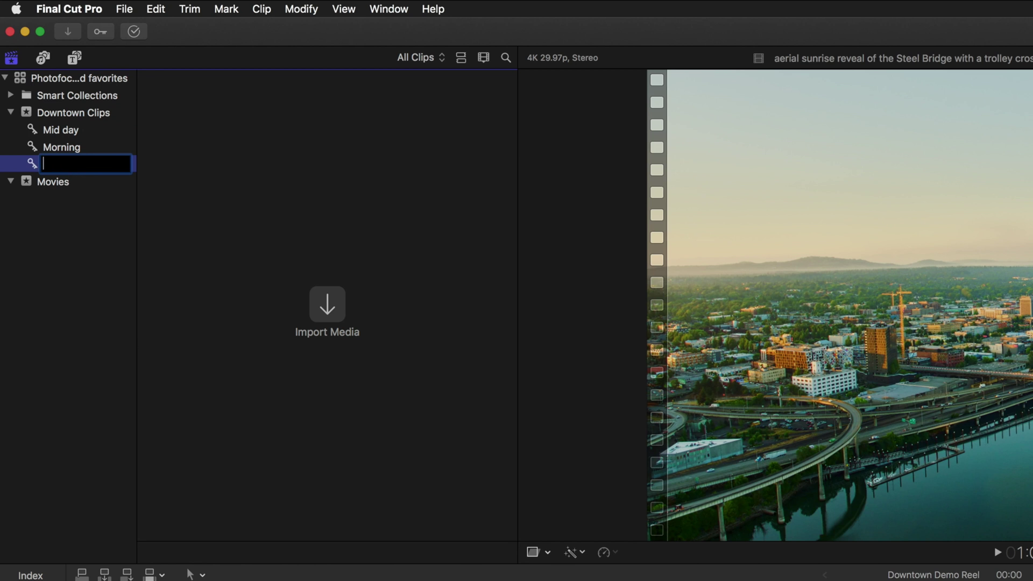
{"action": "type", "text": "Evening"}
{"action": "key", "text": "Return"}
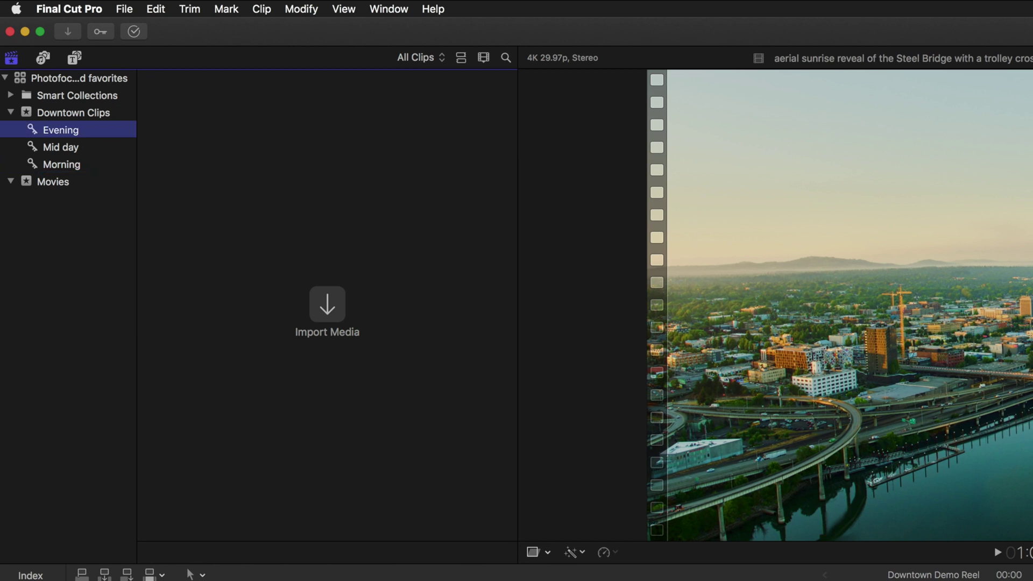
Rename the 'Mid day' collection to 'Midday' and return to the Downtown Clips event
{"action": "left_click", "coordinate": [75, 149]}
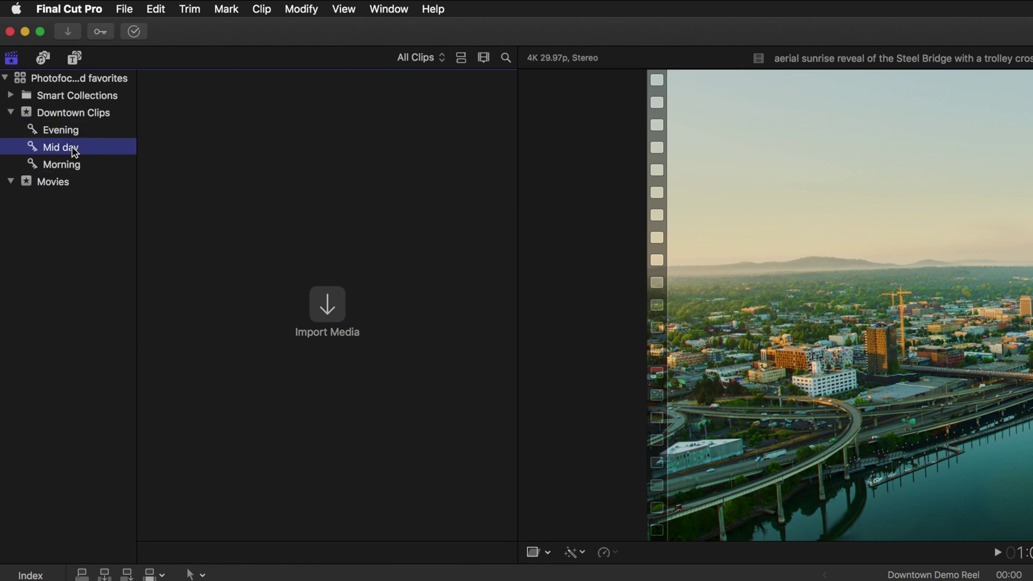
{"action": "left_click", "coordinate": [75, 150]}
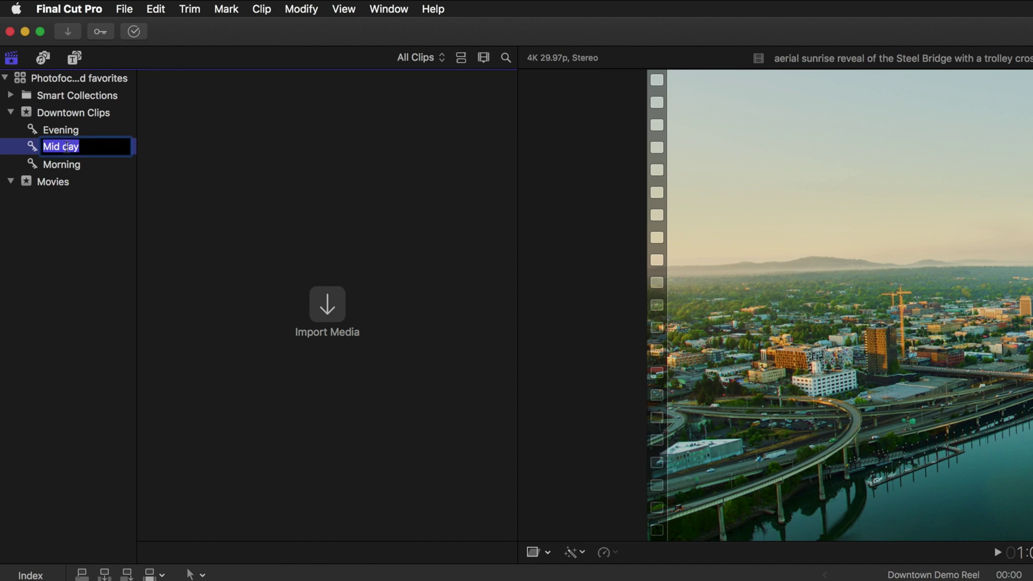
{"action": "left_click", "coordinate": [64, 146]}
{"action": "key", "text": "BackSpace"}
{"action": "left_click", "coordinate": [92, 146]}
{"action": "key", "text": "Return"}
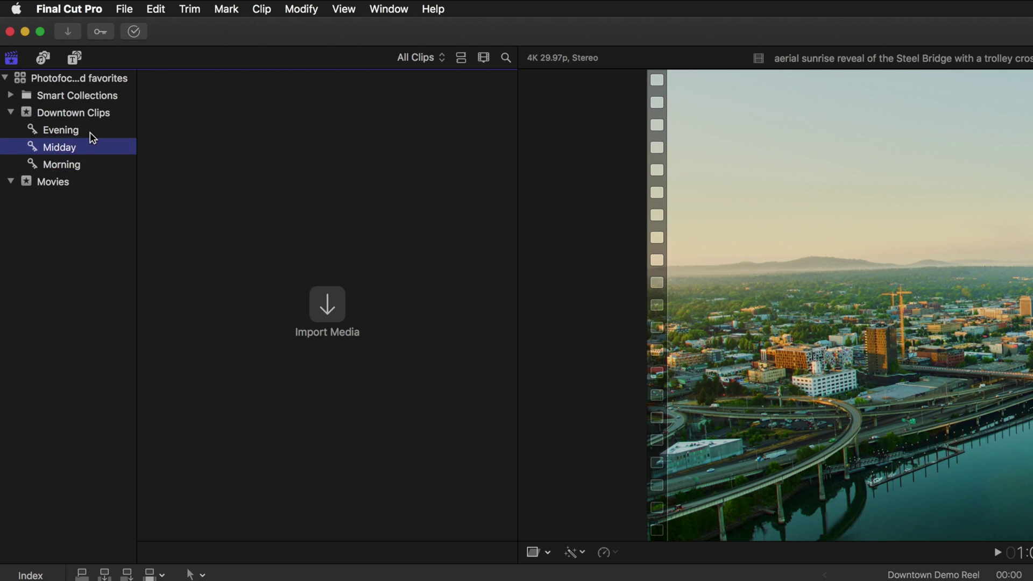
{"action": "left_click", "coordinate": [80, 114]}
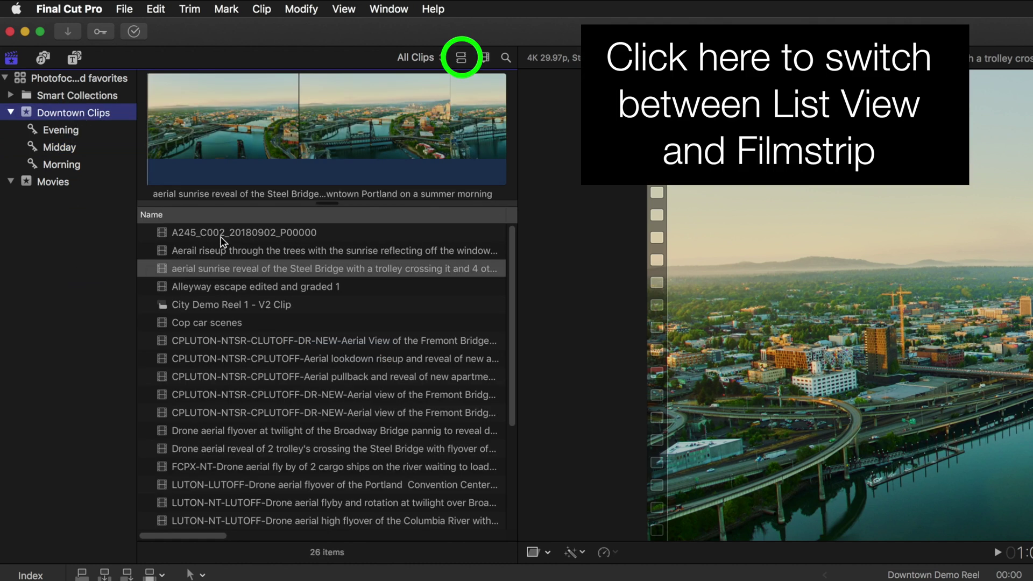
{"action": "left_click", "coordinate": [223, 234]}
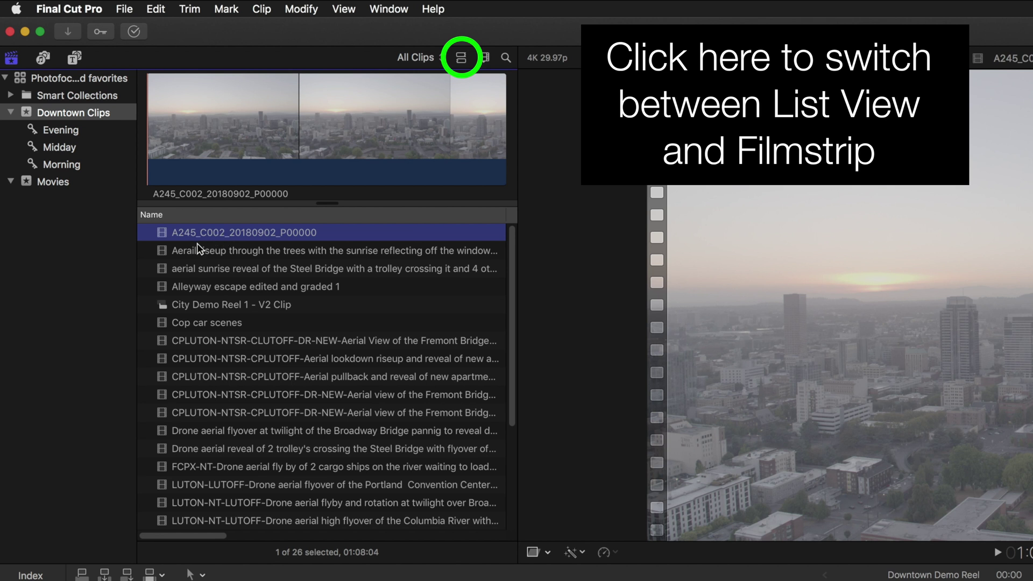
{"action": "left_click", "coordinate": [168, 239]}
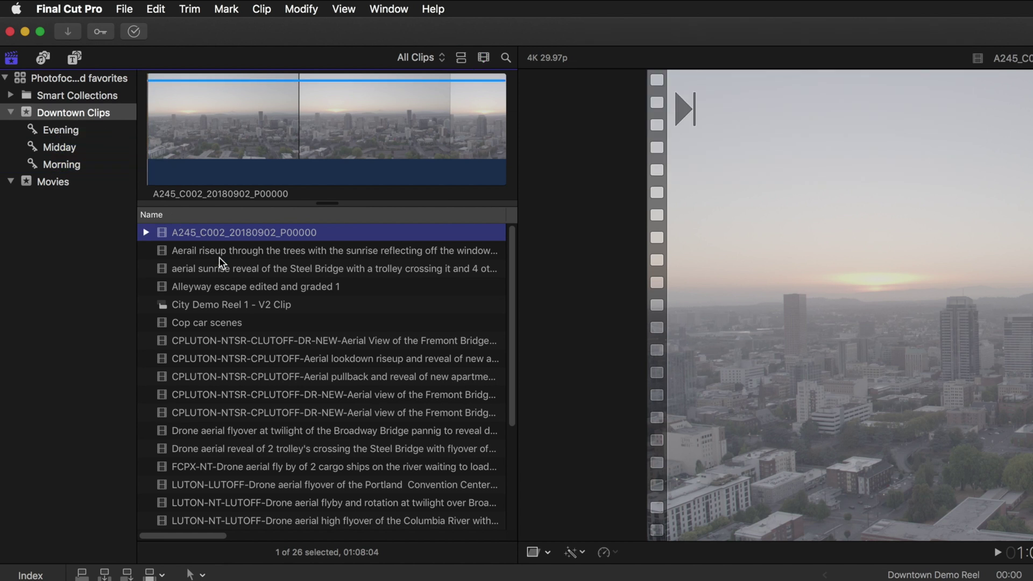
{"action": "left_click", "coordinate": [218, 257]}
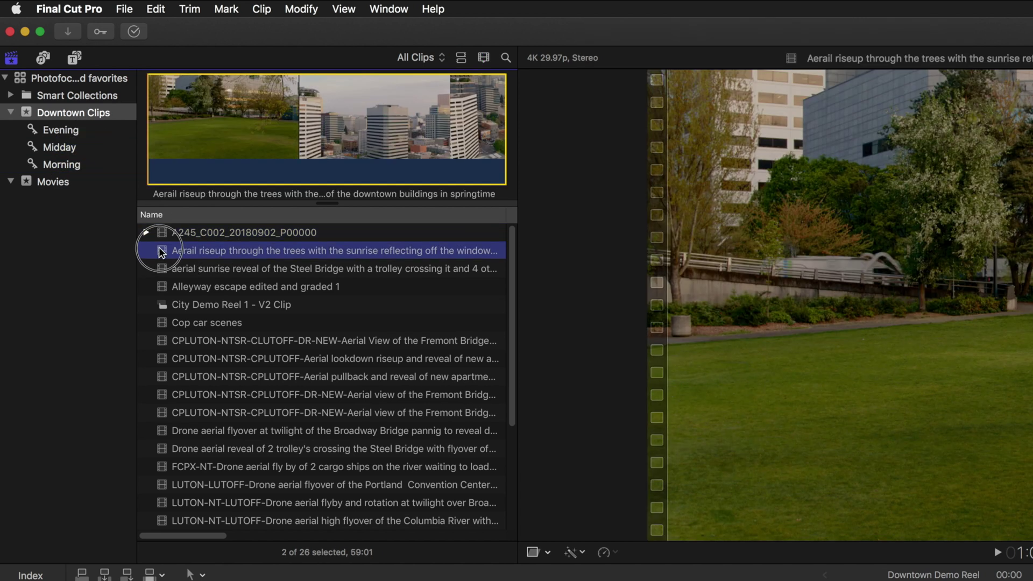
{"action": "left_click", "coordinate": [224, 270]}
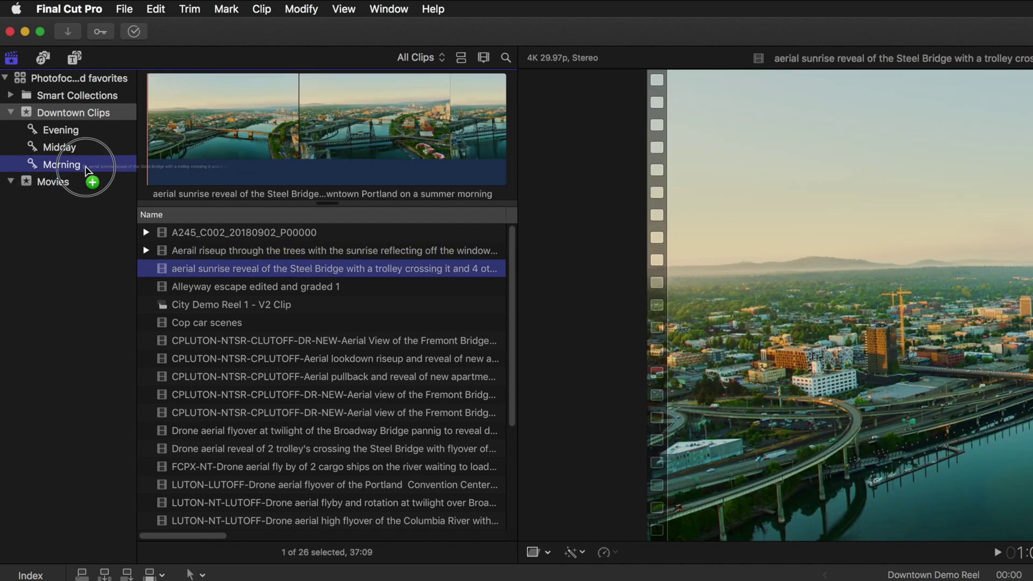
{"action": "left_click", "coordinate": [226, 289]}
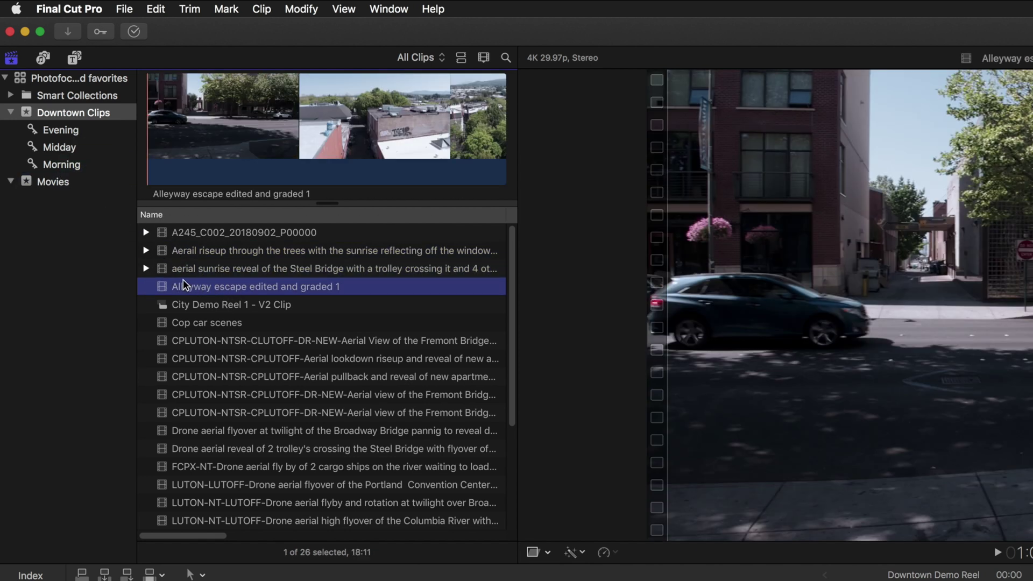
{"action": "left_click_drag", "start_coordinate": [161, 286], "coordinate": [33, 148]}
{"action": "left_click", "coordinate": [203, 303]}
{"action": "left_click", "coordinate": [193, 322]}
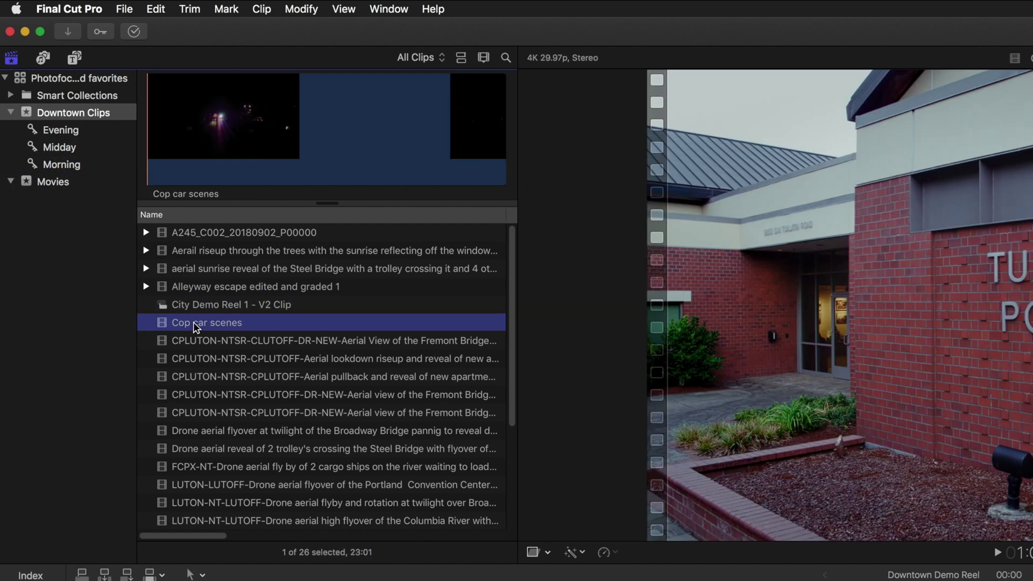
{"action": "left_click", "coordinate": [164, 329]}
{"action": "left_click_drag", "start_coordinate": [164, 329], "coordinate": [52, 130]}
{"action": "left_click", "coordinate": [227, 341]}
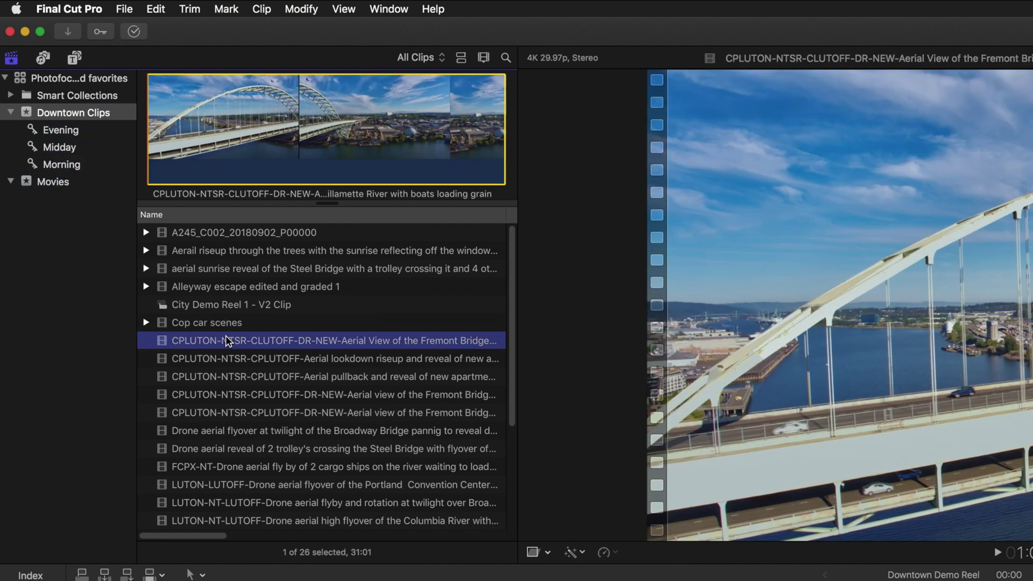
{"action": "left_click_drag", "start_coordinate": [179, 344], "coordinate": [67, 146]}
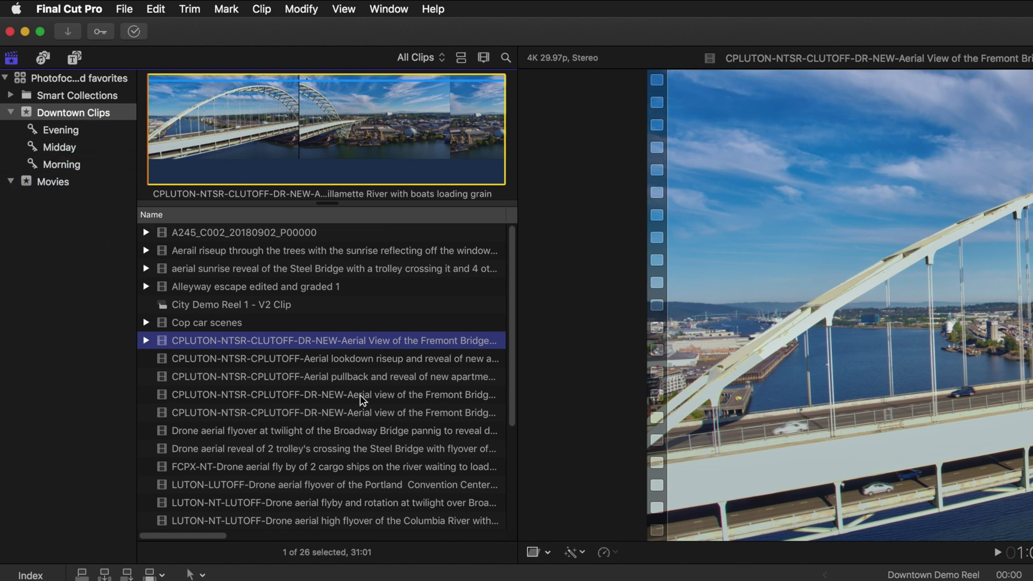
{"action": "scroll", "coordinate": [360, 400], "scroll_direction": "down", "scroll_amount": 3}
{"action": "scroll", "coordinate": [360, 399], "scroll_direction": "down", "scroll_amount": 3}
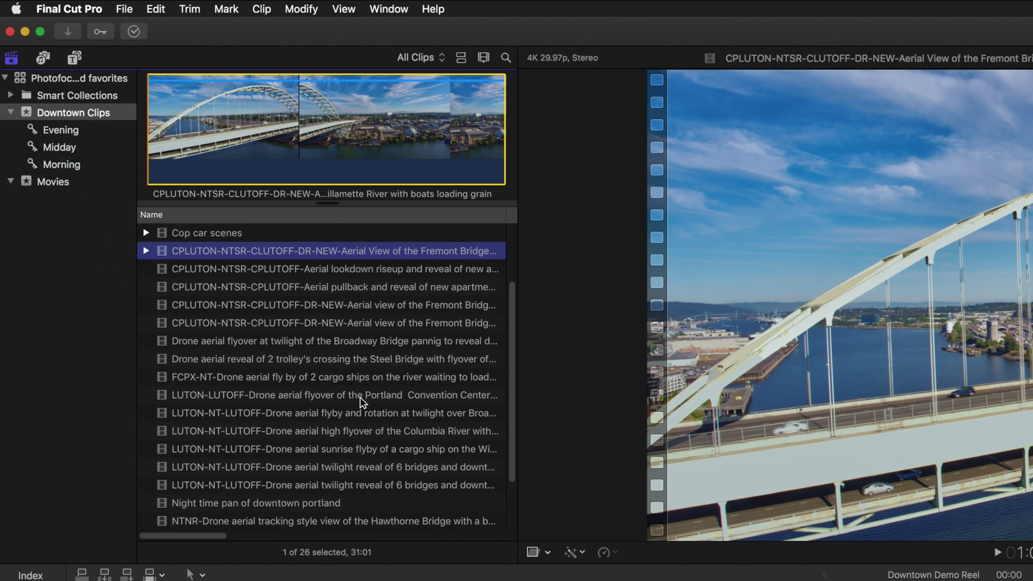
{"action": "scroll", "coordinate": [360, 400], "scroll_direction": "up", "scroll_amount": 8}
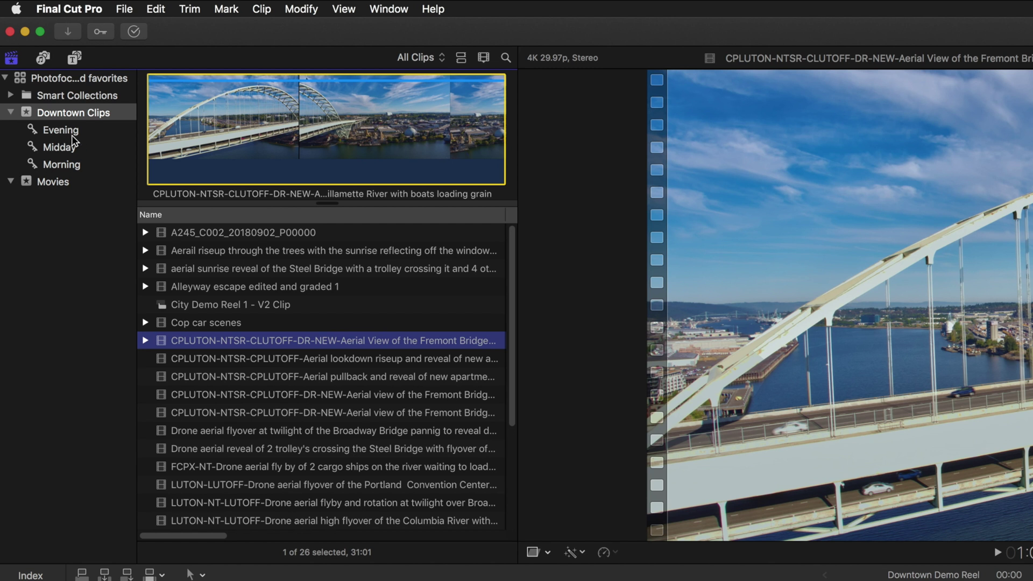
Show the Morning collection's three clips and select A245_C002_20180902_P00000
{"action": "left_click", "coordinate": [61, 168]}
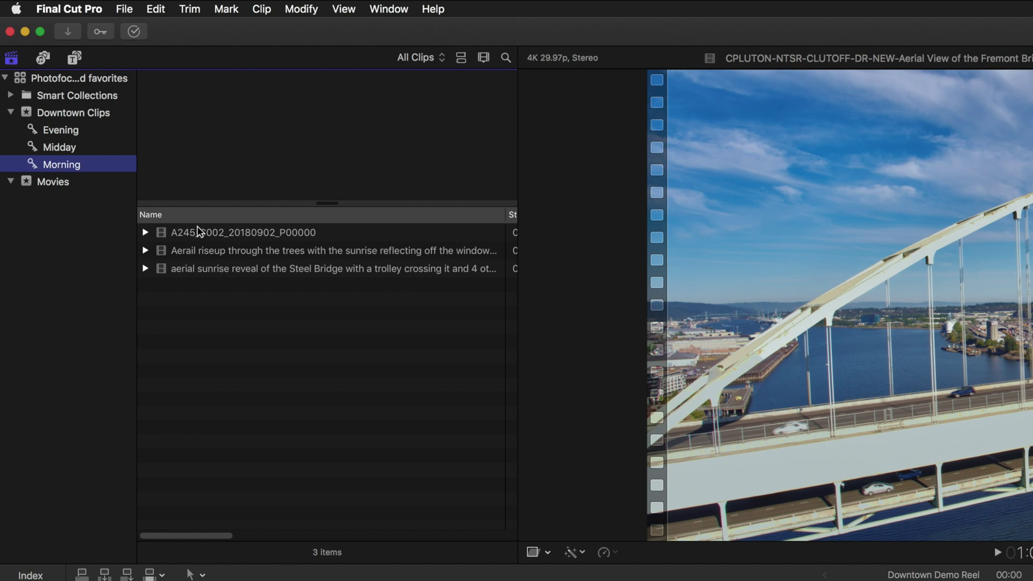
{"action": "left_click", "coordinate": [182, 233]}
{"action": "left_click", "coordinate": [192, 253]}
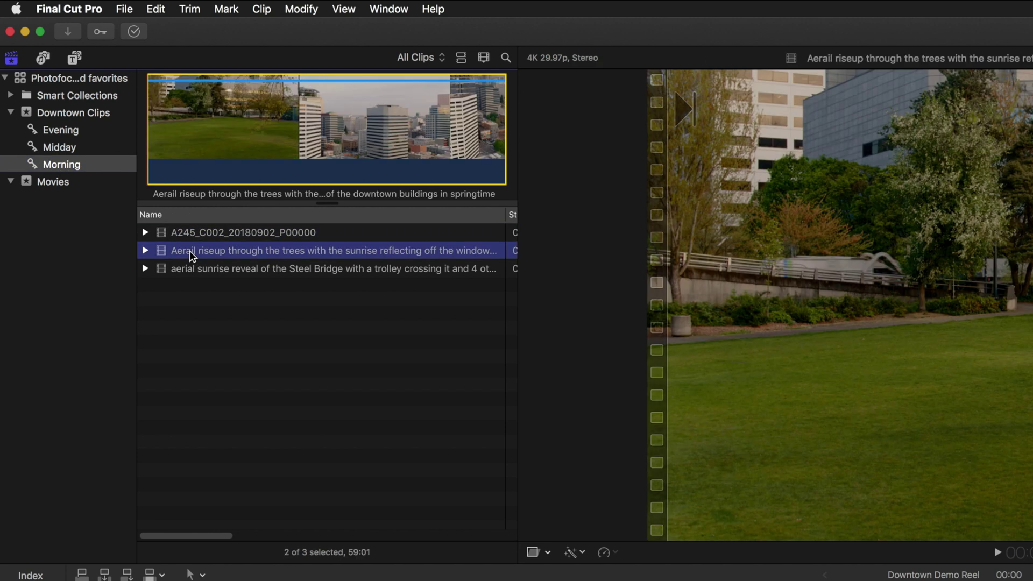
{"action": "left_click", "coordinate": [192, 266]}
{"action": "left_click", "coordinate": [217, 251]}
{"action": "left_click", "coordinate": [215, 267]}
{"action": "left_click", "coordinate": [215, 250]}
{"action": "key", "text": "Up"}
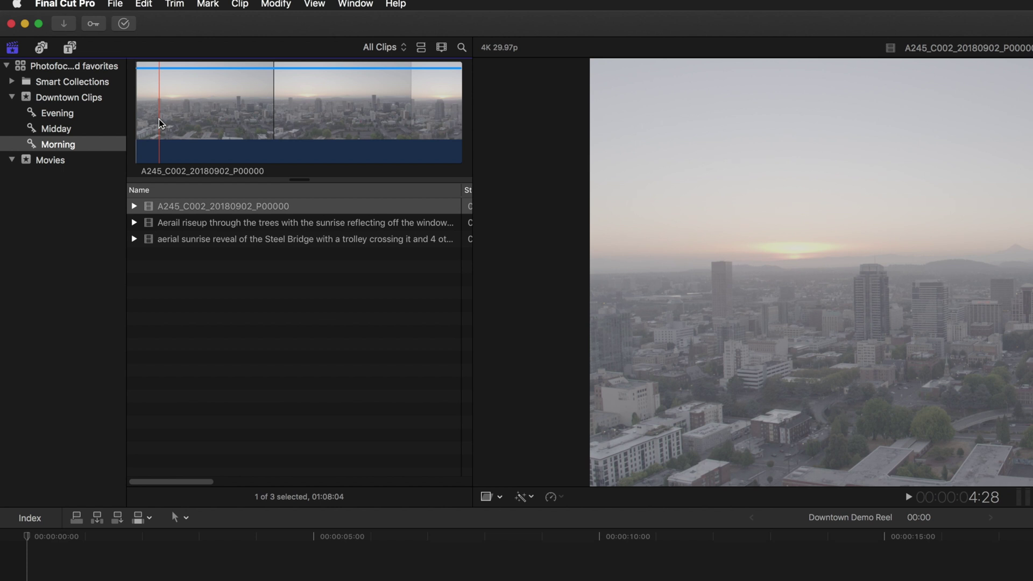
{"action": "left_click", "coordinate": [159, 121]}
Mark two favorite ranges in the A245_C002 clip, the first about 13 seconds long
{"action": "left_click_drag", "start_coordinate": [159, 118], "coordinate": [191, 126]}
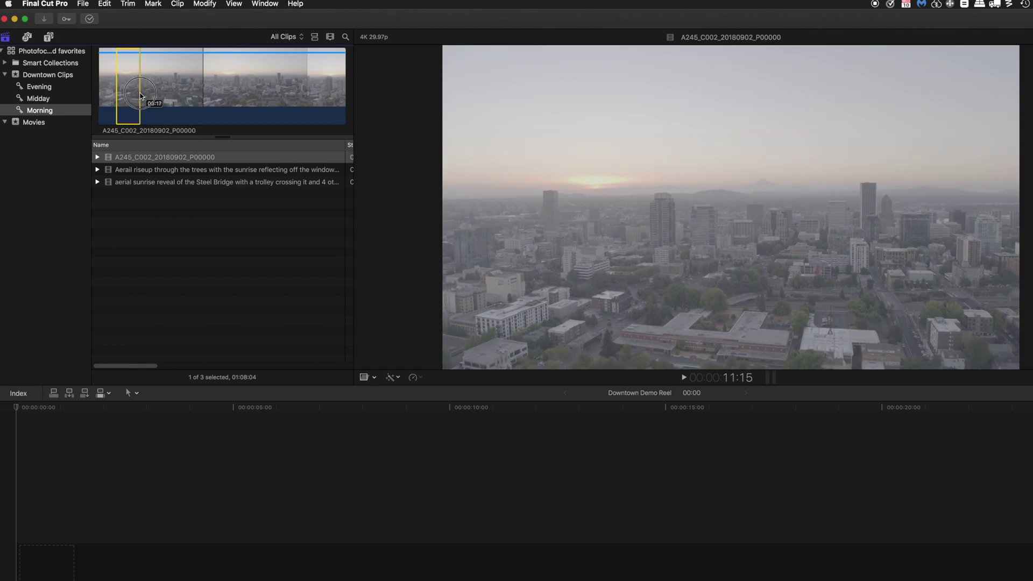
{"action": "left_click_drag", "start_coordinate": [141, 97], "coordinate": [167, 96]}
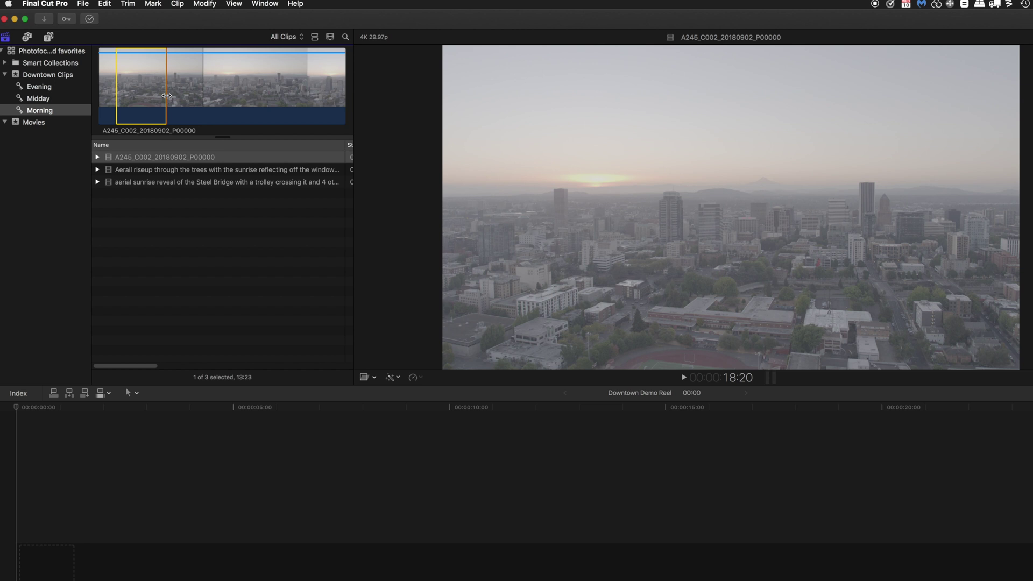
{"action": "key", "text": "f"}
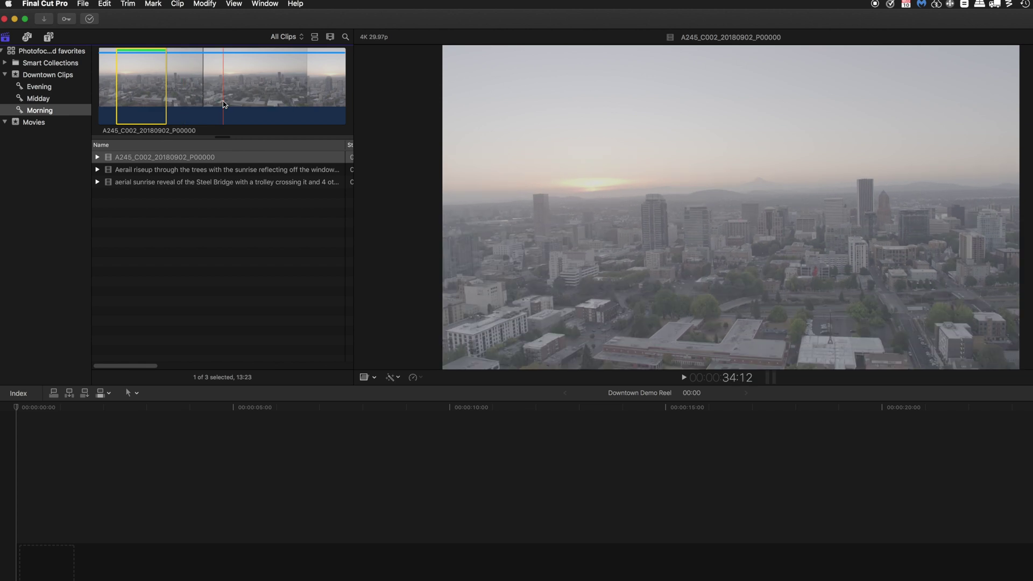
{"action": "left_click", "coordinate": [224, 104]}
{"action": "left_click_drag", "start_coordinate": [224, 103], "coordinate": [323, 108]}
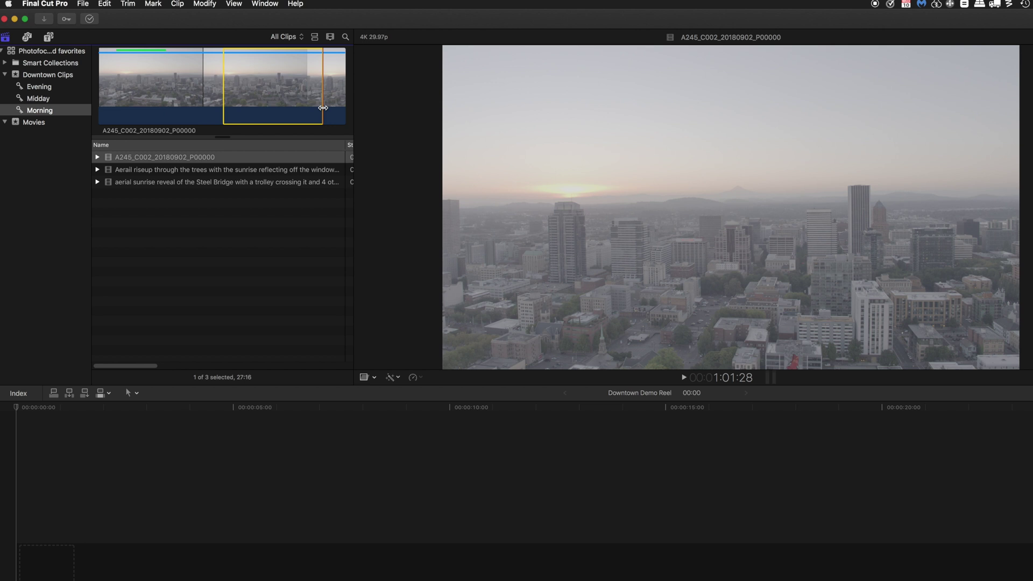
{"action": "key", "text": "f"}
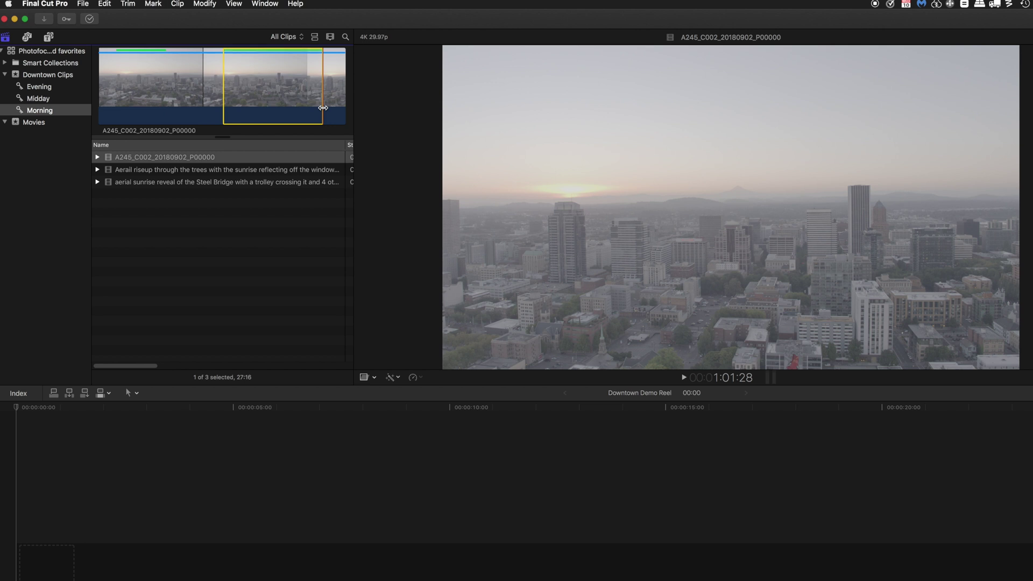
Mark an In-to-Out range in the Aerail riseup clip as a favorite
{"action": "left_click", "coordinate": [123, 173]}
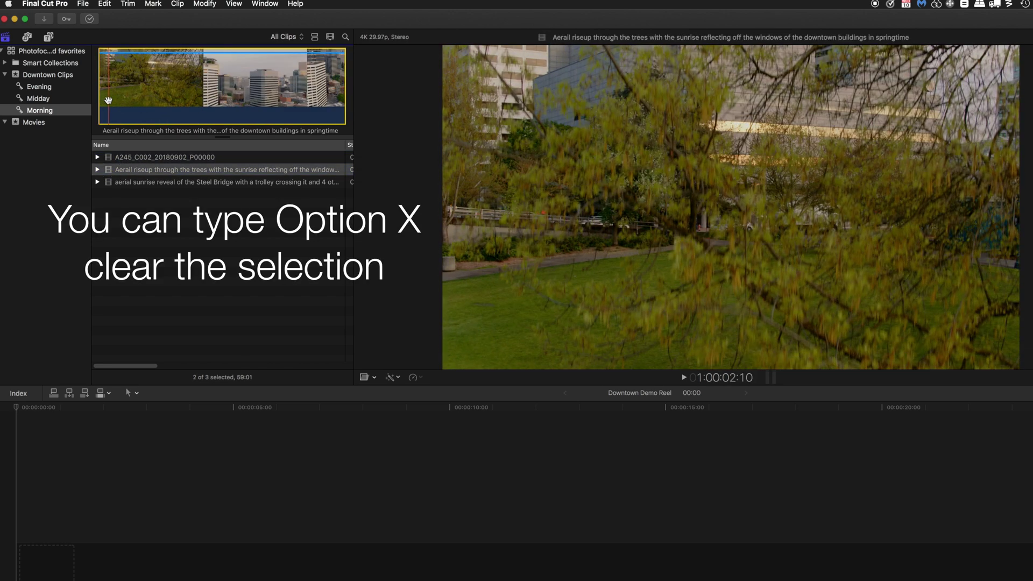
{"action": "left_click", "coordinate": [127, 100]}
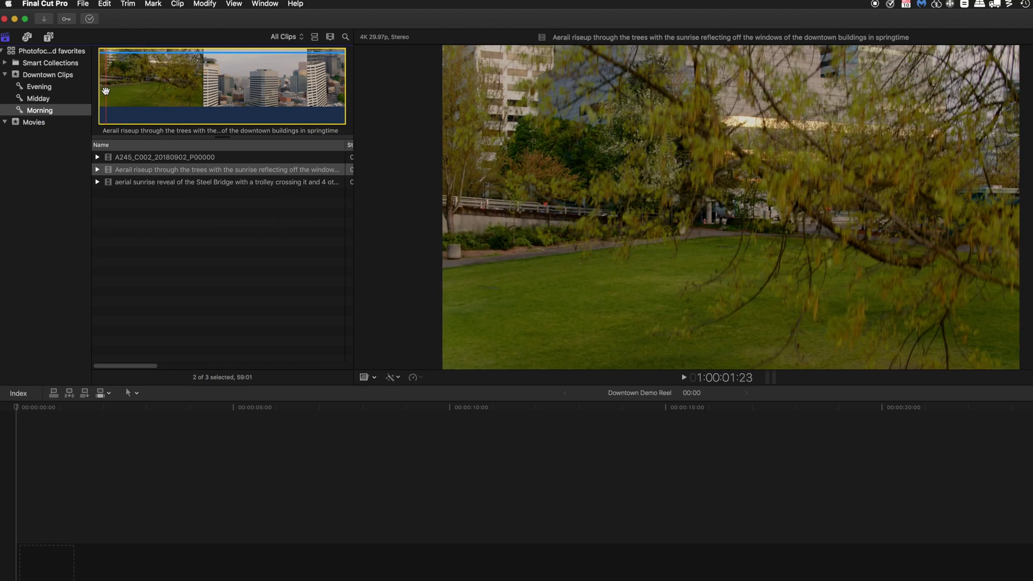
{"action": "key", "text": "i"}
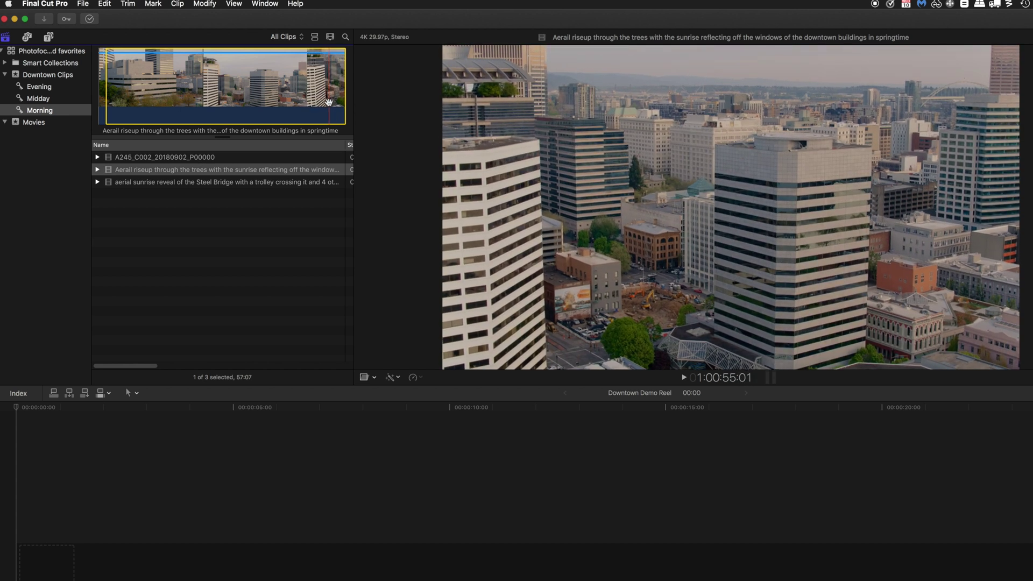
{"action": "key", "text": "o"}
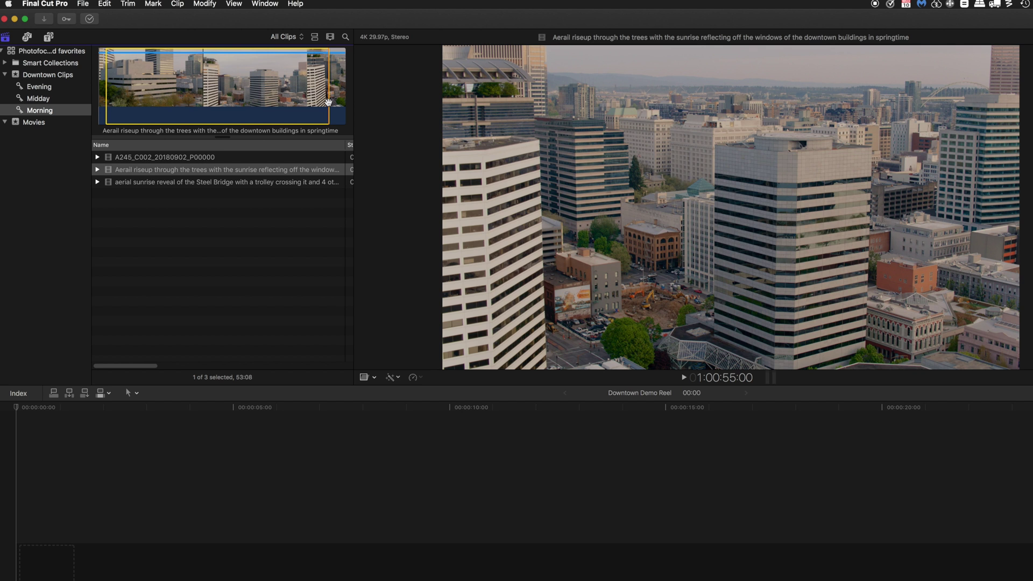
{"action": "key", "text": "f"}
{"action": "left_click", "coordinate": [40, 110]}
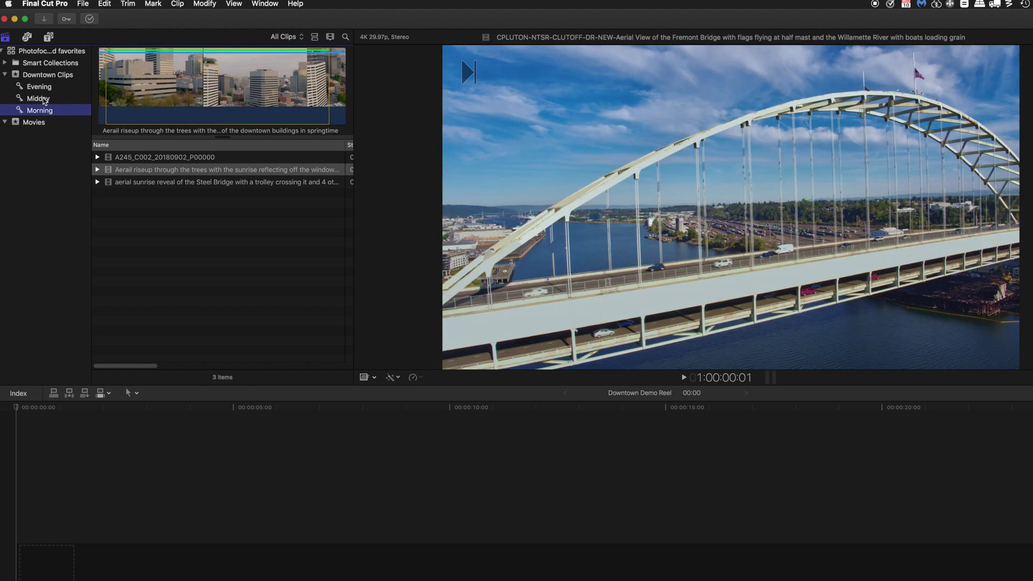
In the Midday collection, favorite an In-to-Out range of the CPLUTON Fremont Bridge clip
{"action": "left_click", "coordinate": [43, 101]}
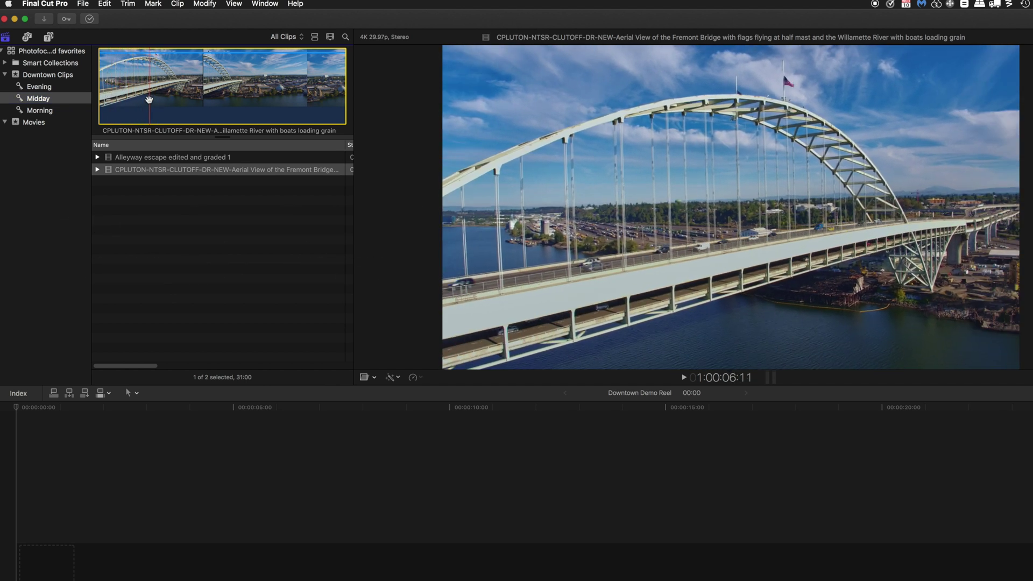
{"action": "key", "text": "i"}
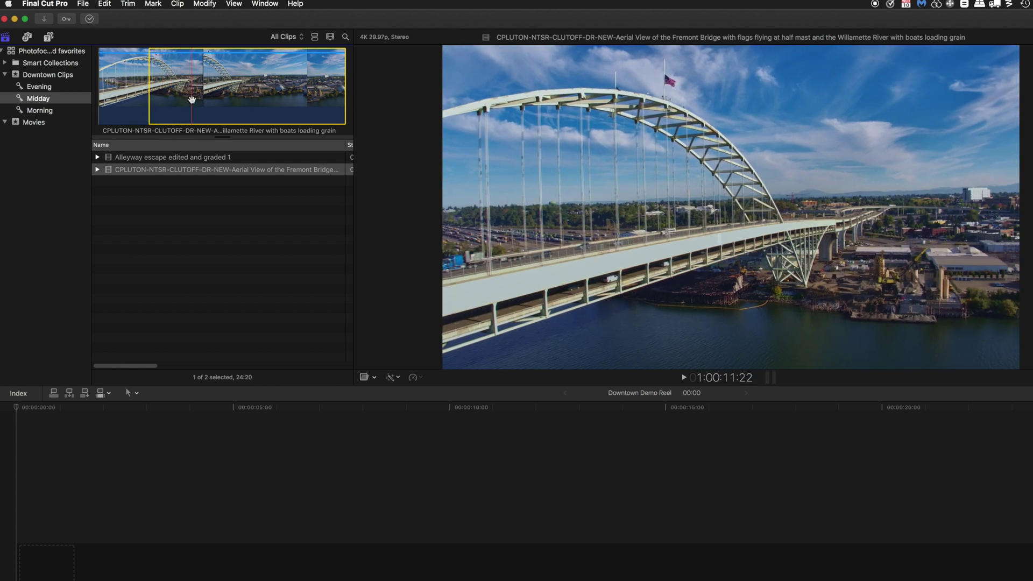
{"action": "key", "text": "o"}
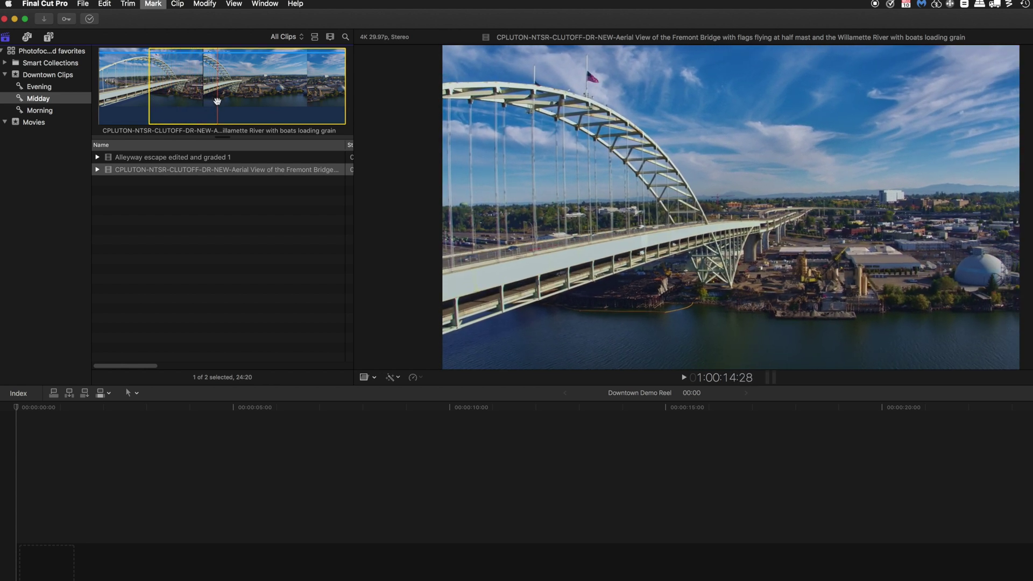
{"action": "key", "text": "f"}
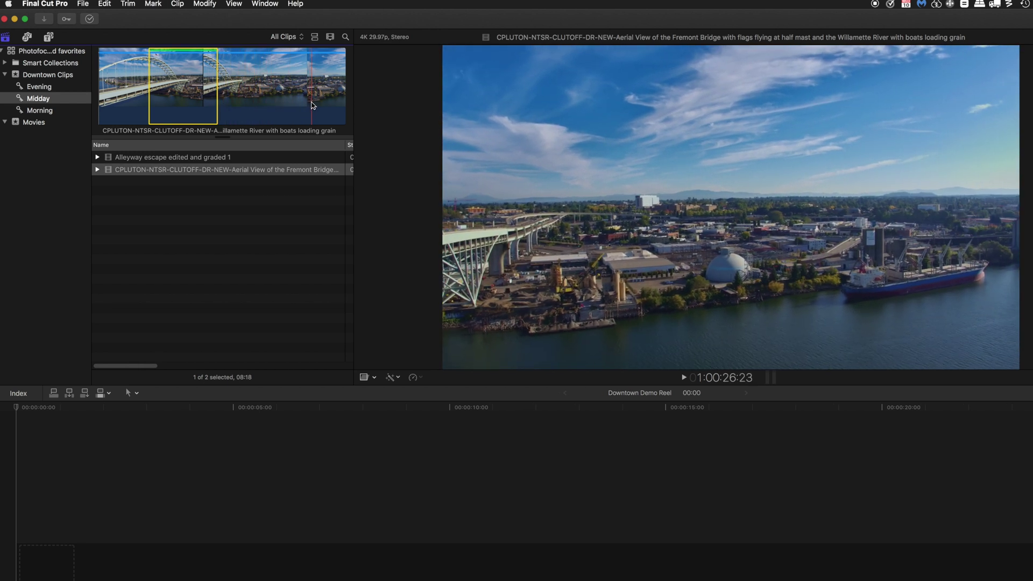
{"action": "left_click_drag", "start_coordinate": [312, 105], "coordinate": [349, 105]}
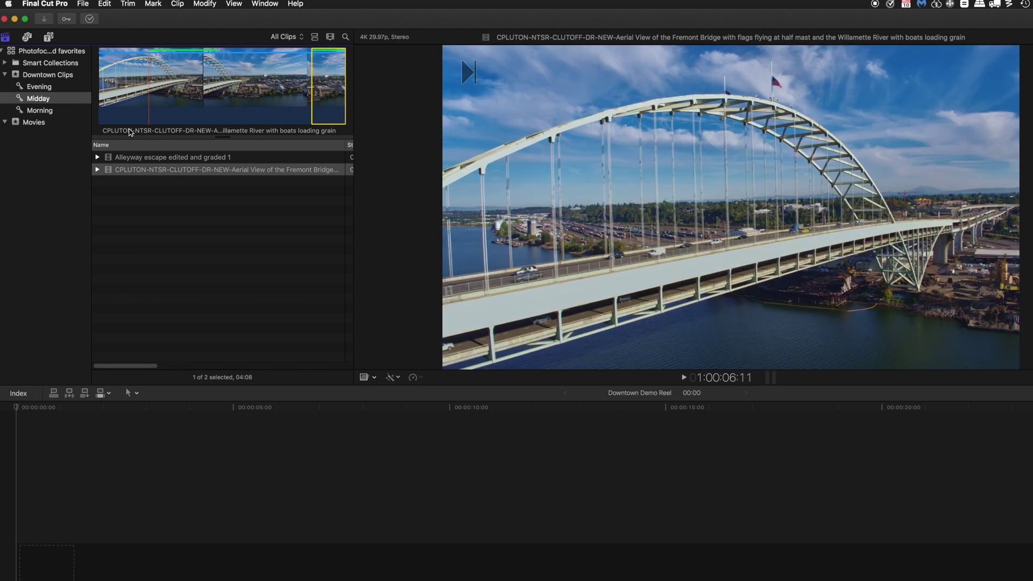
{"action": "left_click", "coordinate": [46, 88]}
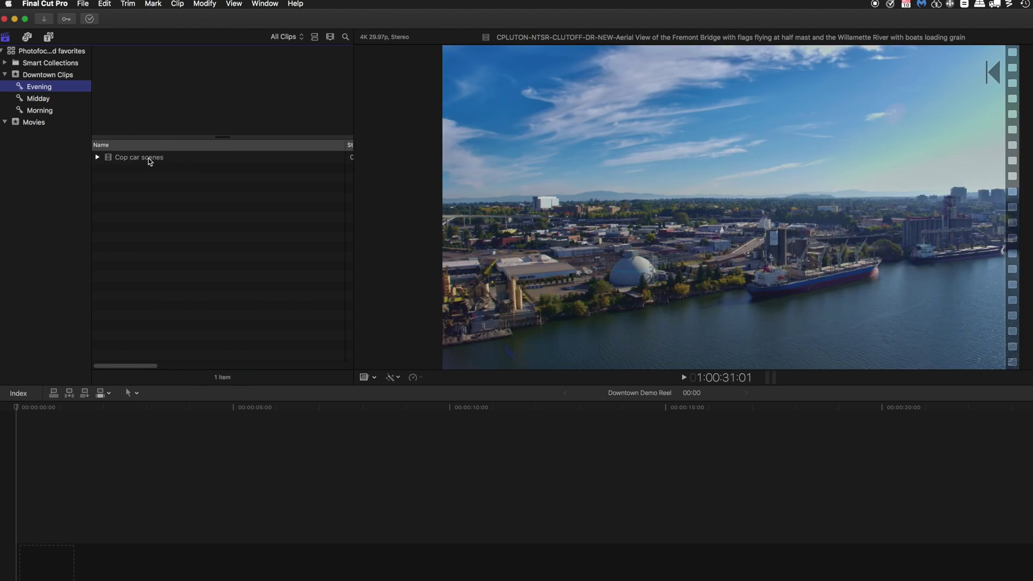
Favorite a roughly two-second range in the Evening collection's Cop car scenes clip
{"action": "left_click", "coordinate": [150, 162]}
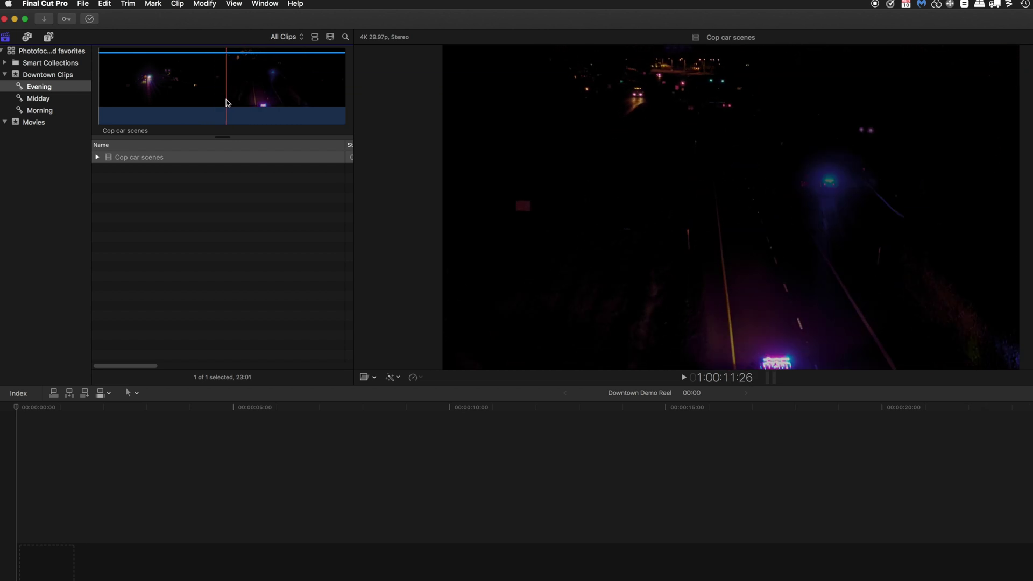
{"action": "left_click", "coordinate": [225, 104]}
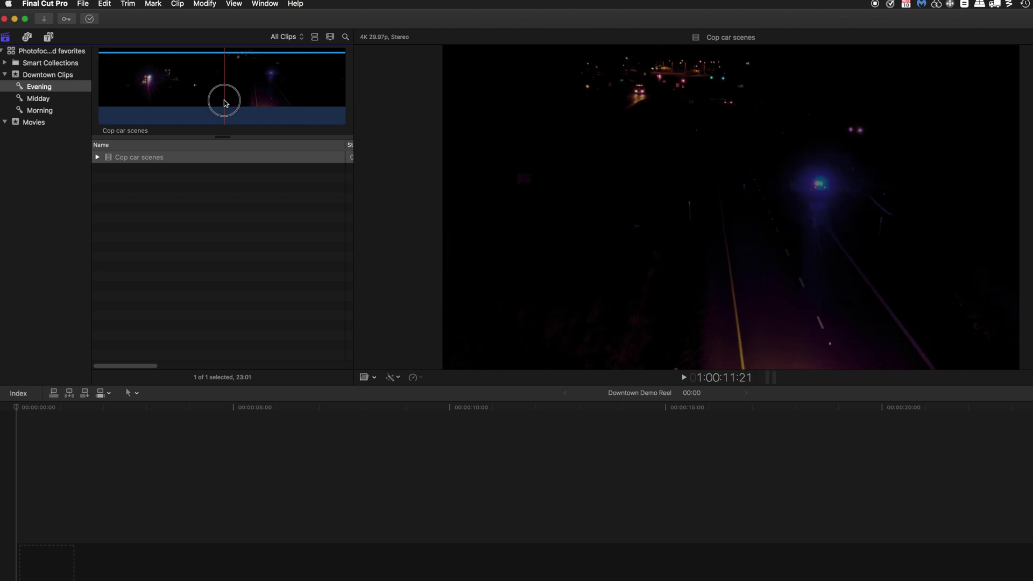
{"action": "left_click_drag", "start_coordinate": [224, 104], "coordinate": [248, 104]}
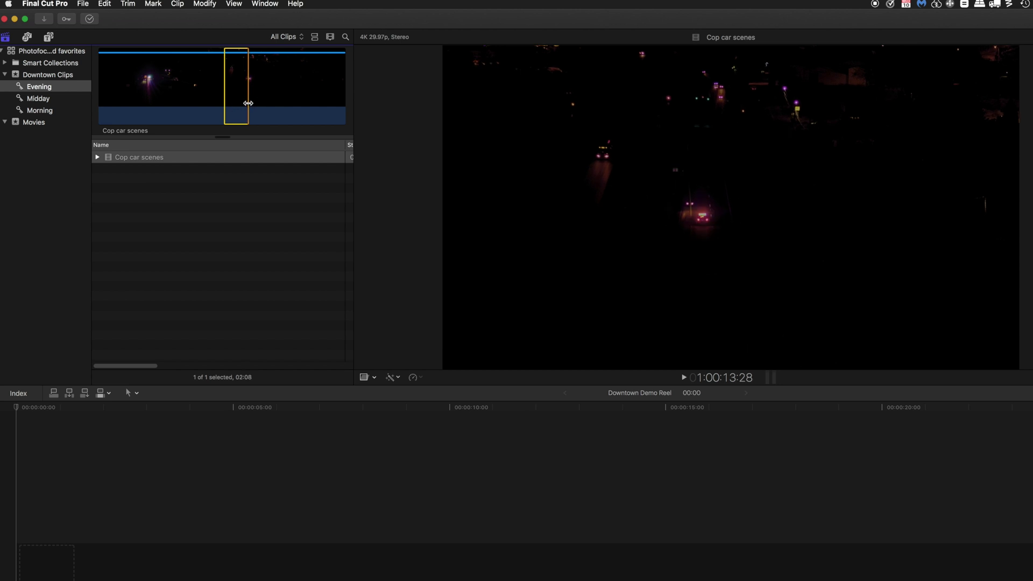
{"action": "key", "text": "f"}
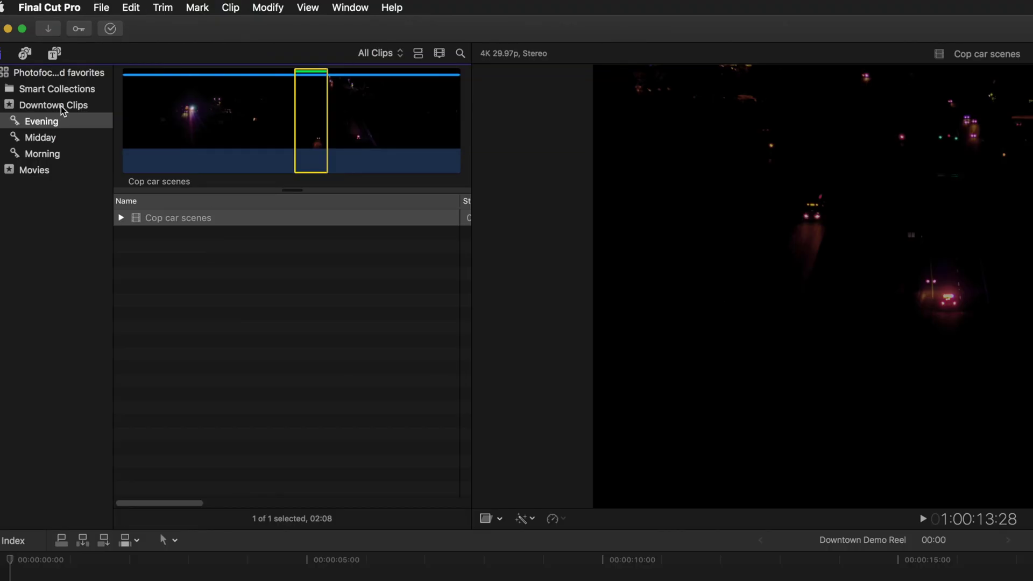
List Downtown Clips' 26 clips and check the A245 clip's Morning keyword and two favorites
{"action": "left_click", "coordinate": [59, 105]}
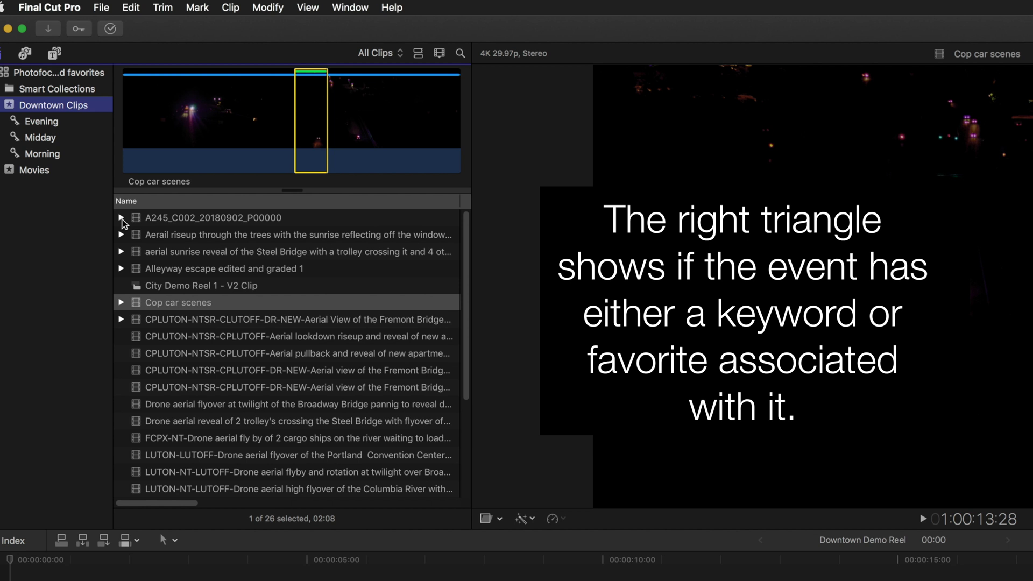
{"action": "left_click", "coordinate": [121, 218]}
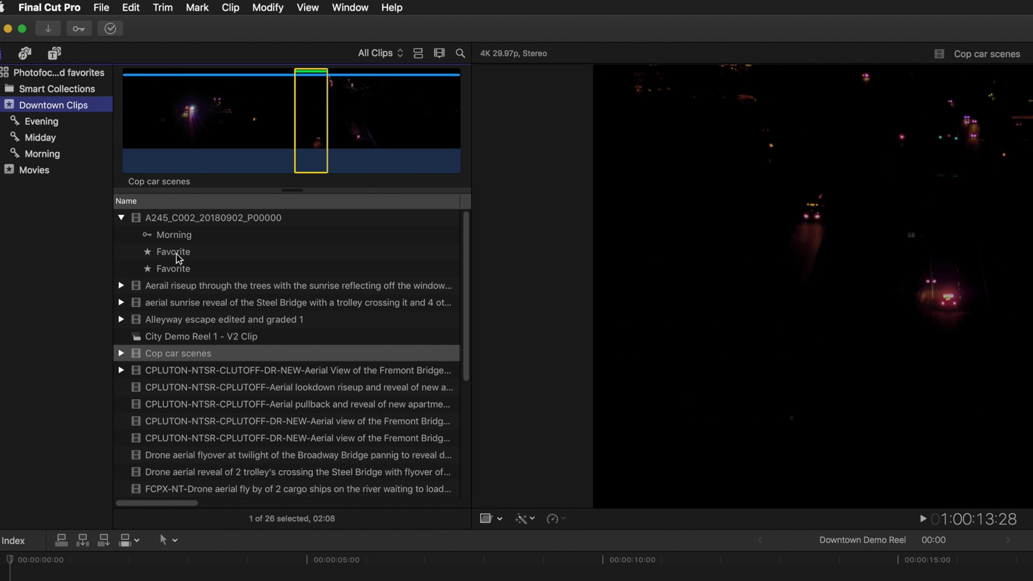
{"action": "left_click", "coordinate": [121, 218]}
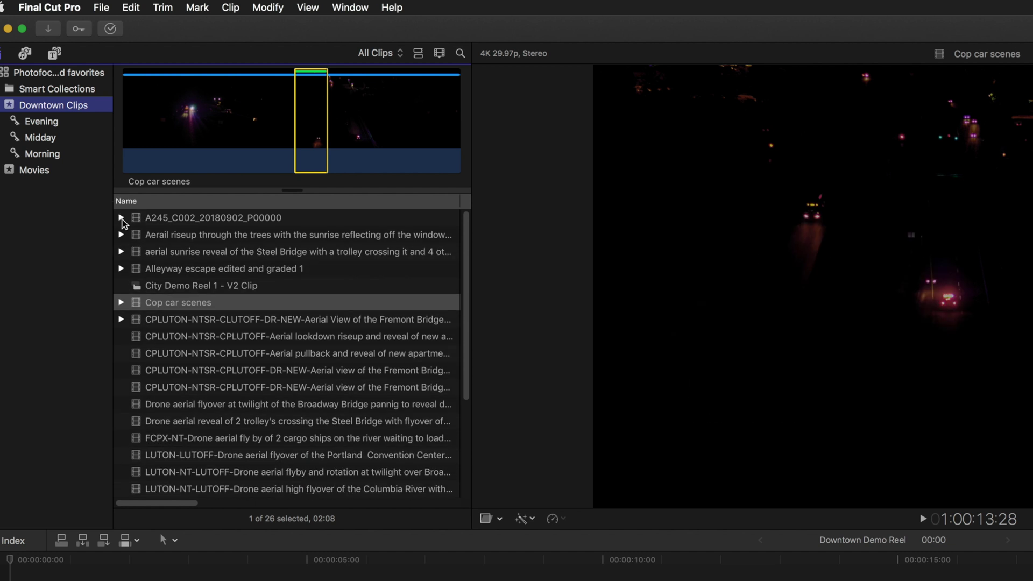
{"action": "left_click", "coordinate": [401, 53]}
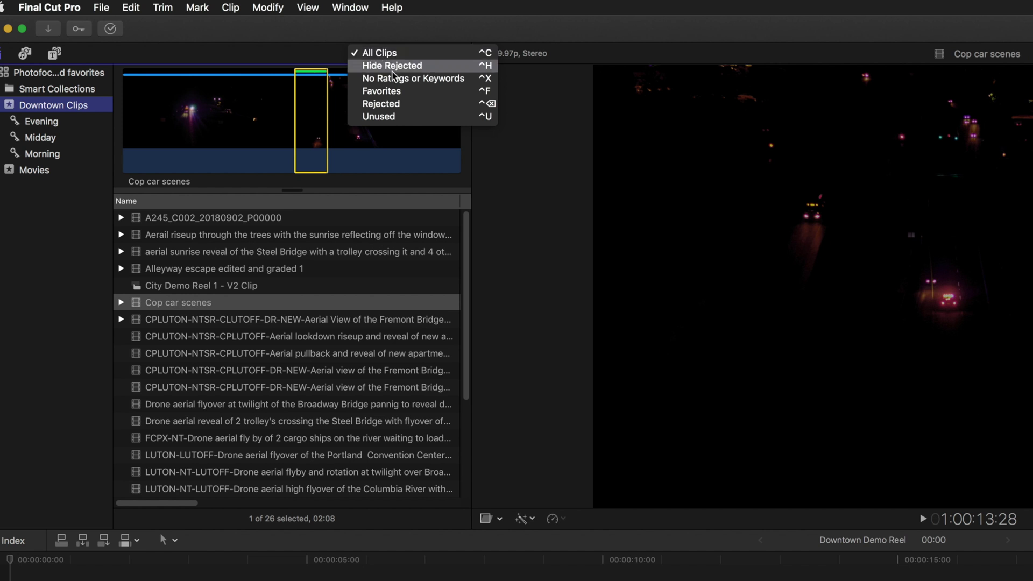
Filter Downtown Clips to Favorites and select the first A245_C002 clip's favorite range
{"action": "left_click", "coordinate": [393, 91]}
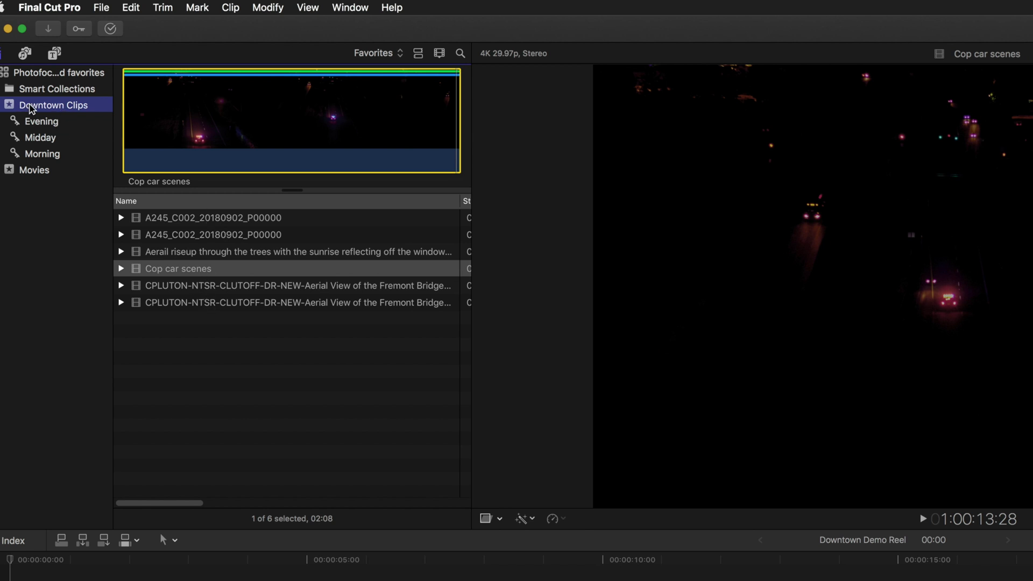
{"action": "left_click", "coordinate": [221, 218]}
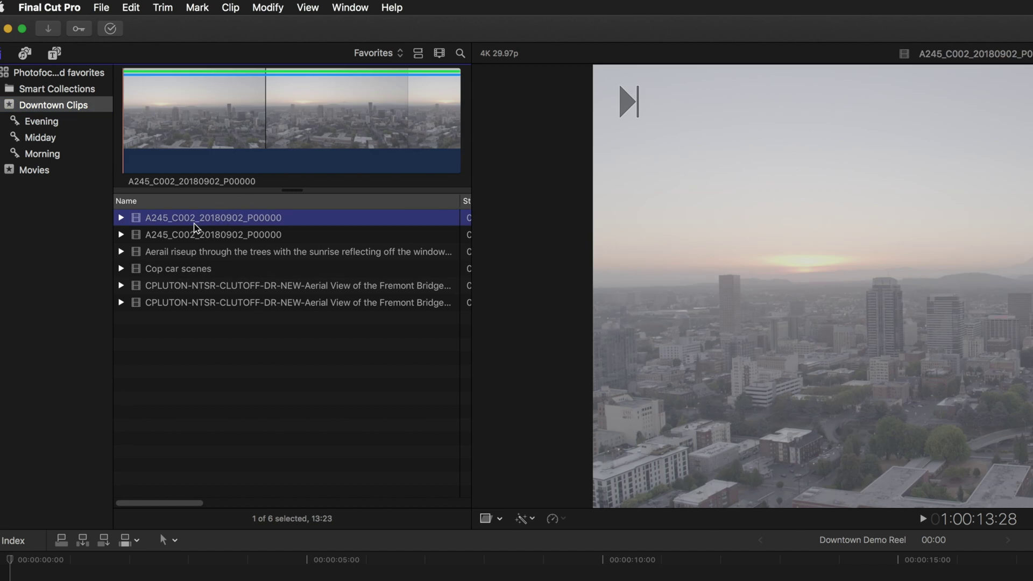
{"action": "left_click", "coordinate": [120, 218]}
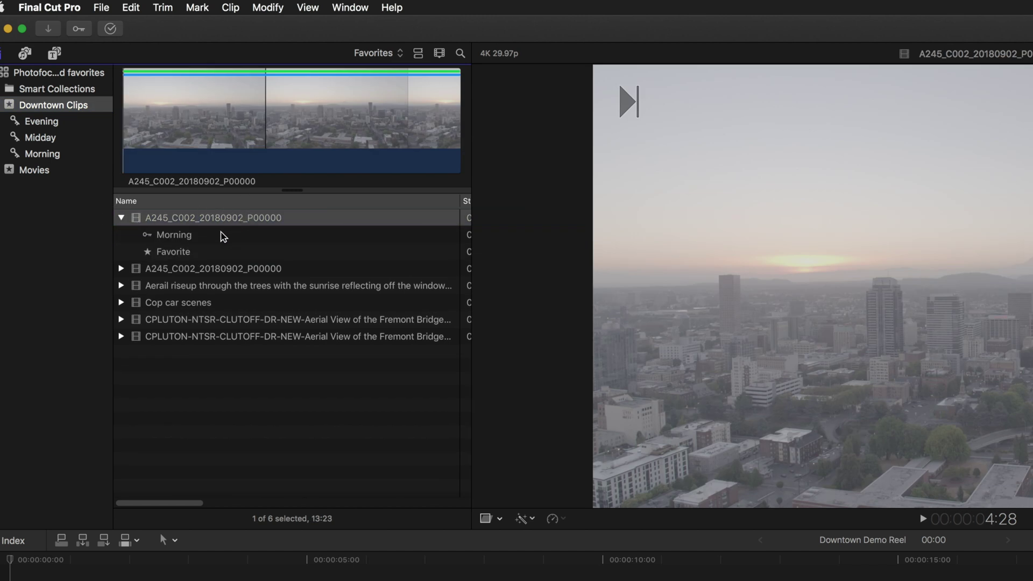
{"action": "left_click", "coordinate": [191, 254]}
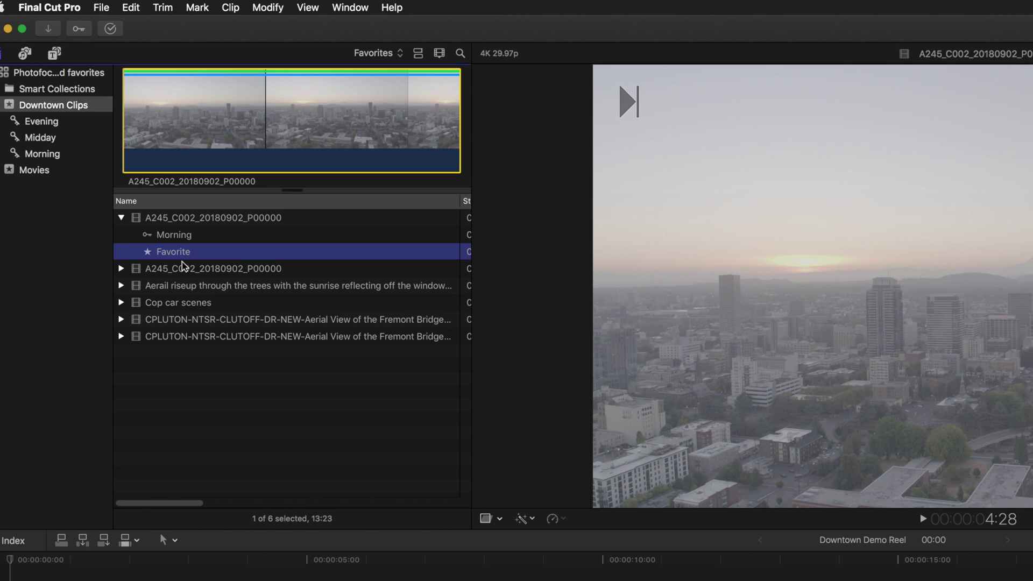
{"action": "left_click", "coordinate": [107, 546]}
Append both A245_C002 favorite ranges to the Downtown Demo Reel, fitting the 41:09 timeline
{"action": "left_click", "coordinate": [107, 546]}
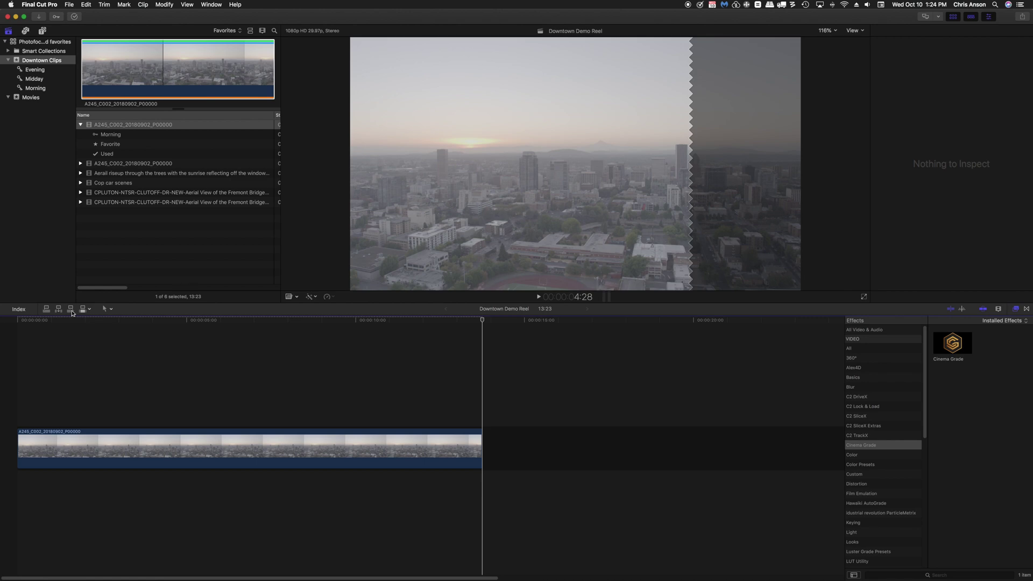
{"action": "left_click", "coordinate": [81, 163]}
{"action": "left_click", "coordinate": [115, 184]}
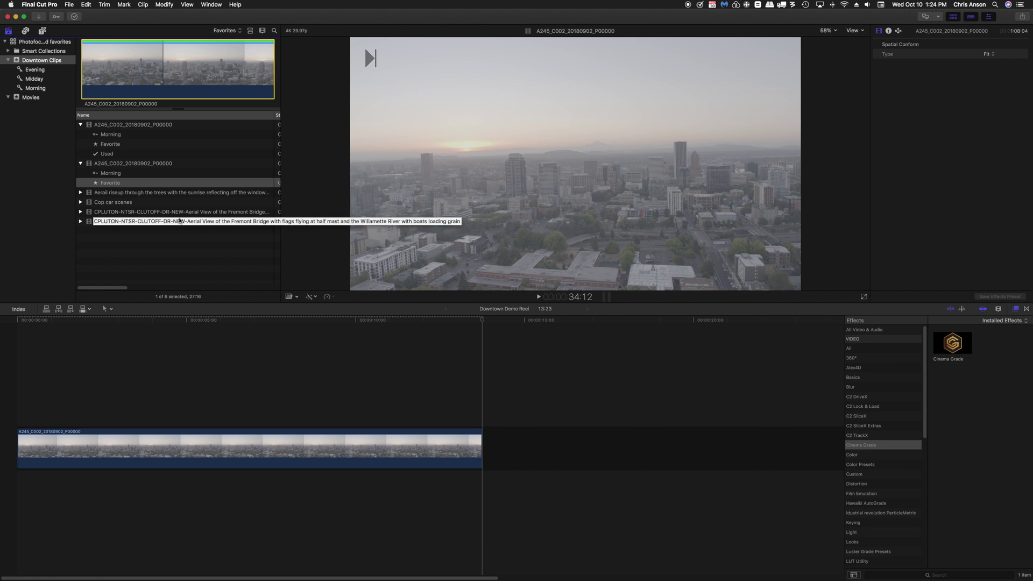
{"action": "key", "text": "e"}
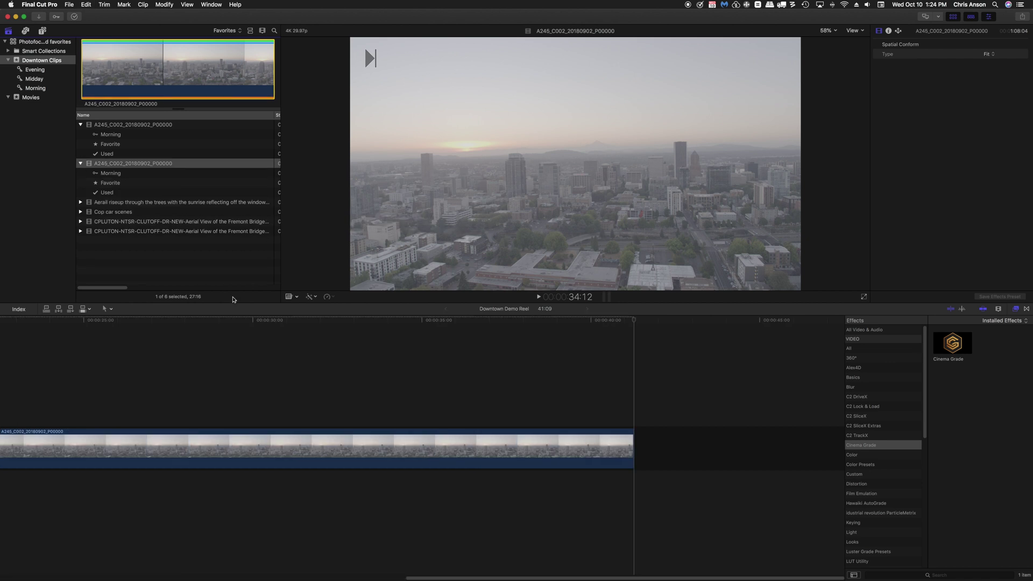
{"action": "left_click", "coordinate": [302, 324]}
{"action": "key", "text": "cmd+6"}
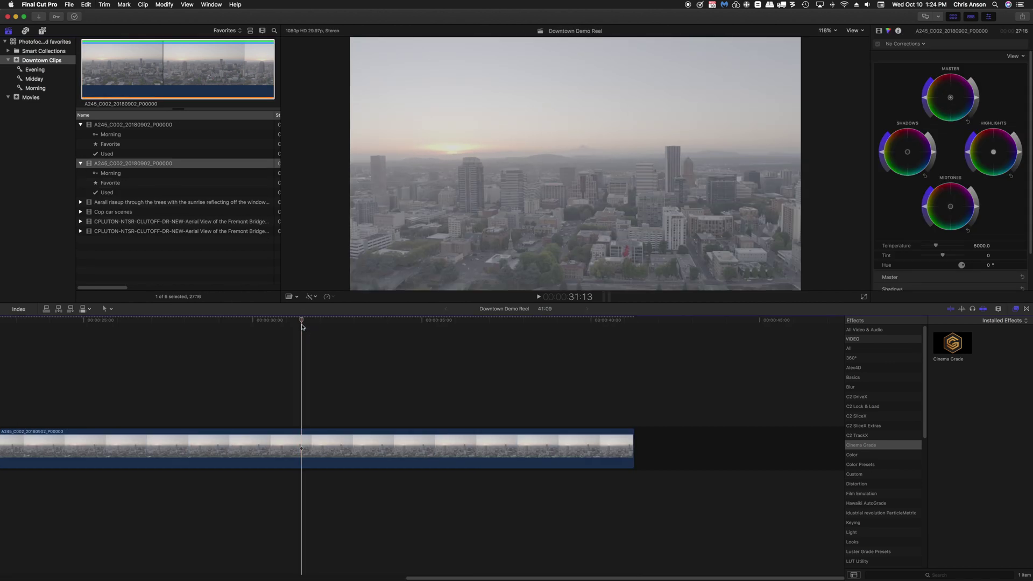
{"action": "left_click", "coordinate": [325, 322]}
{"action": "key", "text": "shift+z"}
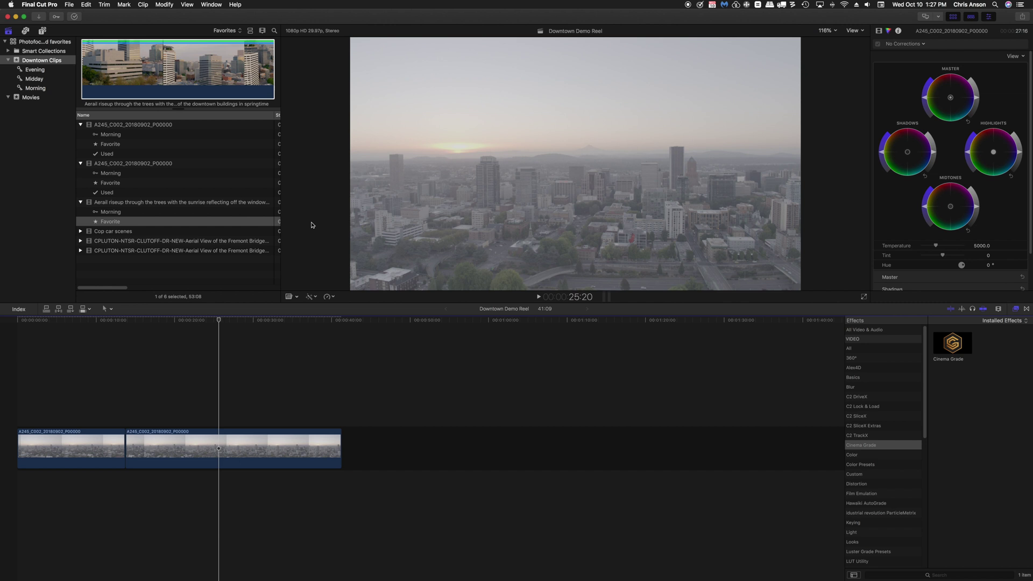
Insert the Aerail riseup favorite at the reel's start, bringing it to 1:34:17
{"action": "left_click", "coordinate": [128, 321]}
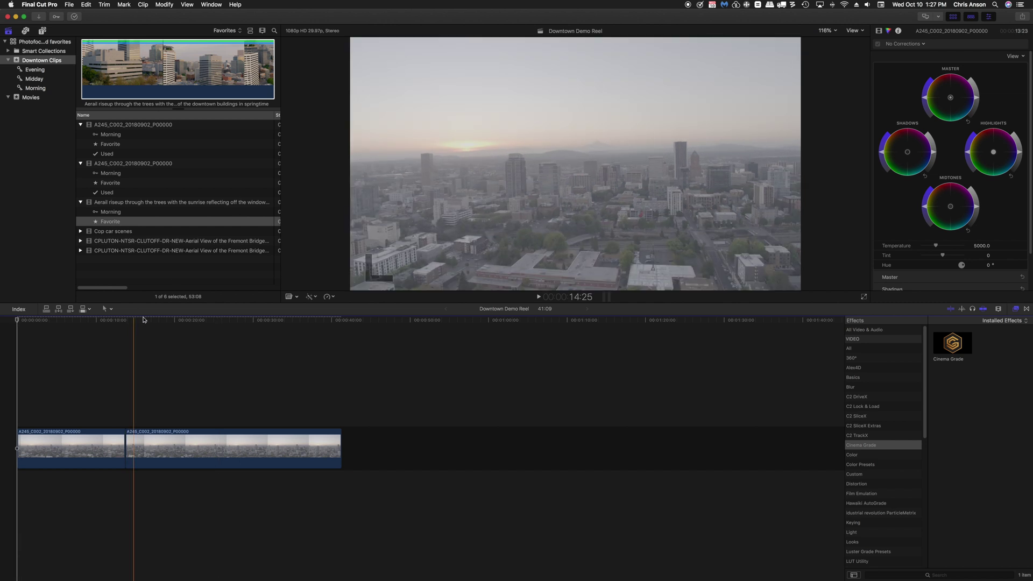
{"action": "left_click_drag", "start_coordinate": [127, 321], "coordinate": [1, 321]}
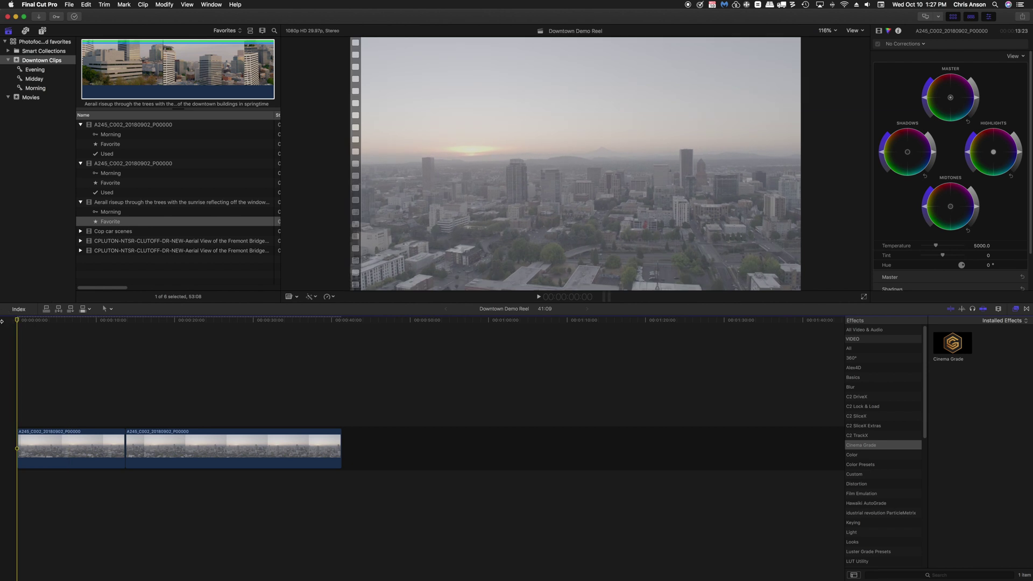
{"action": "left_click", "coordinate": [122, 223]}
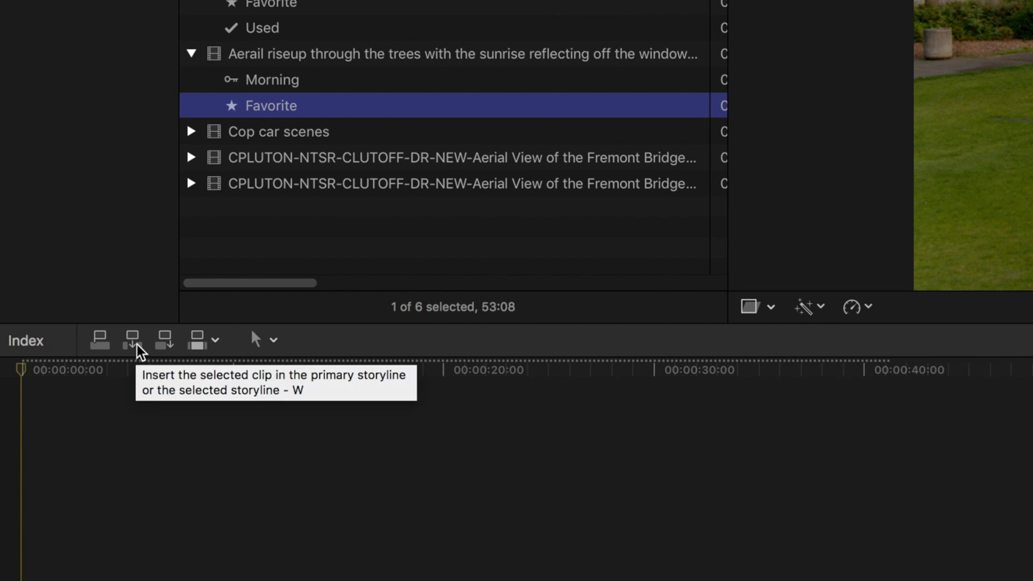
{"action": "left_click", "coordinate": [136, 343]}
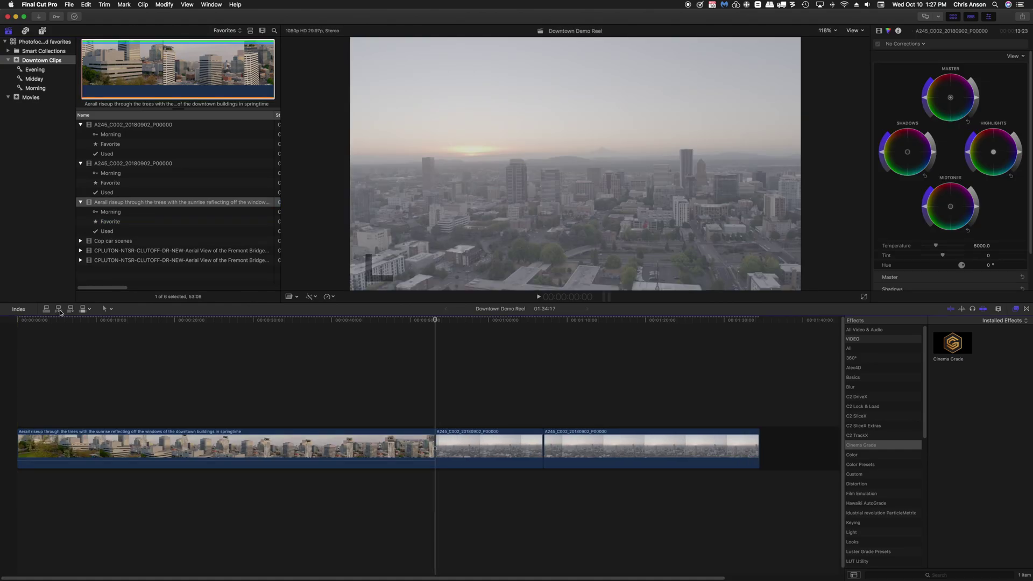
Append the first Fremont Bridge favorite range to the end of the Downtown Demo Reel
{"action": "left_click", "coordinate": [161, 252]}
{"action": "key", "text": "e"}
{"action": "left_click", "coordinate": [134, 275]}
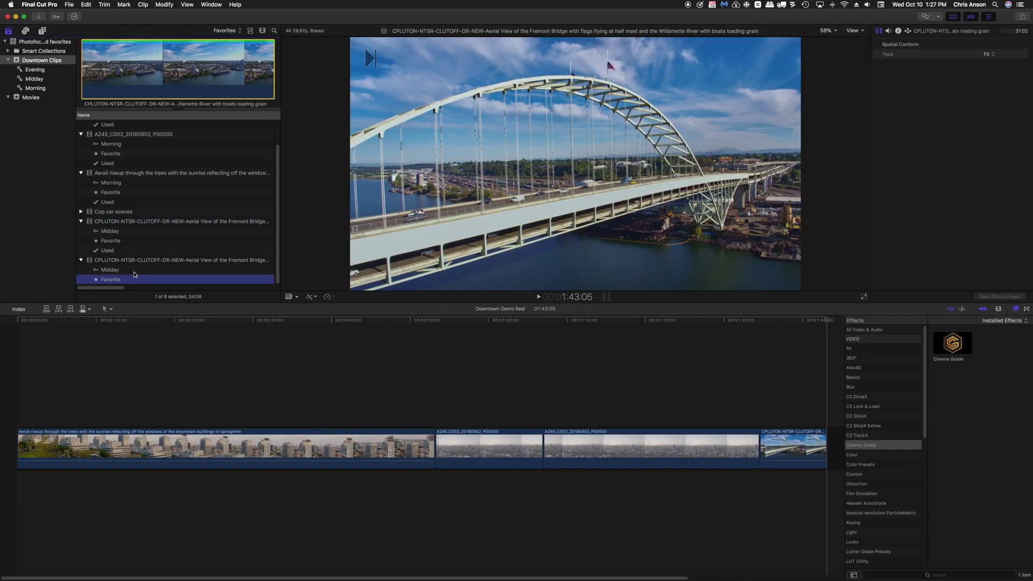
Overwrite the reel at 10 seconds with the second Fremont Bridge favorite range
{"action": "left_click", "coordinate": [209, 447]}
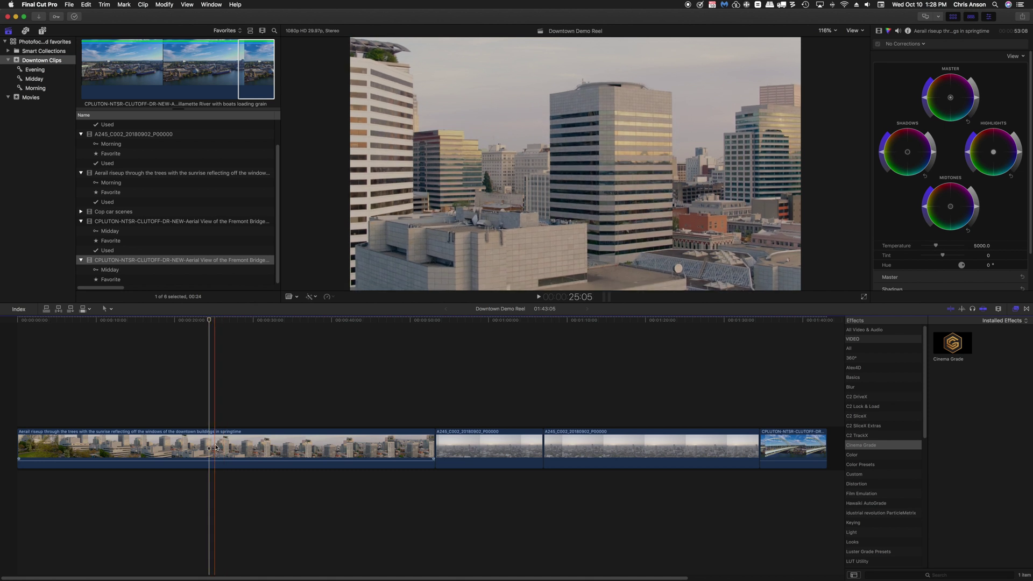
{"action": "left_click", "coordinate": [116, 280]}
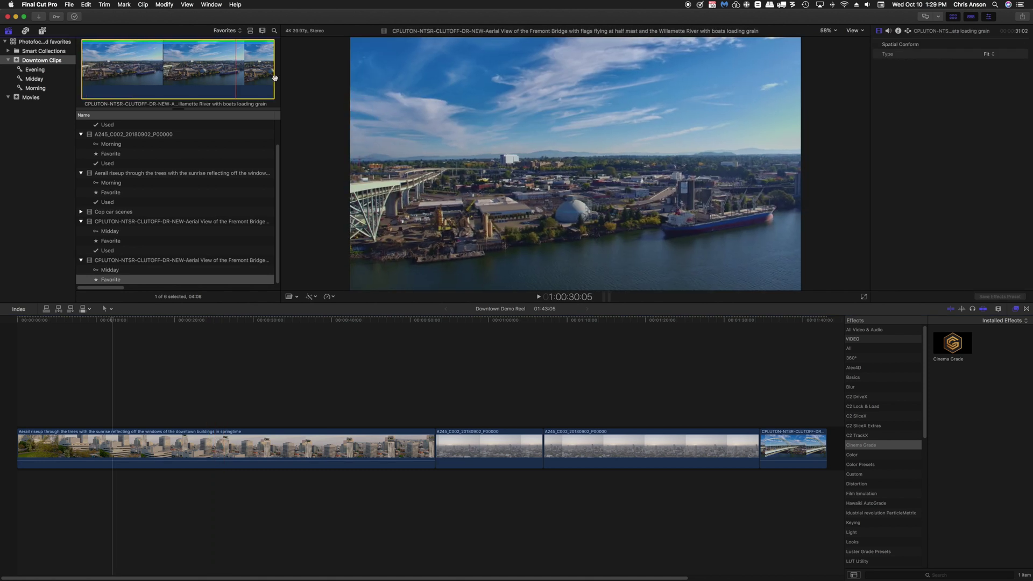
{"action": "left_click", "coordinate": [96, 321]}
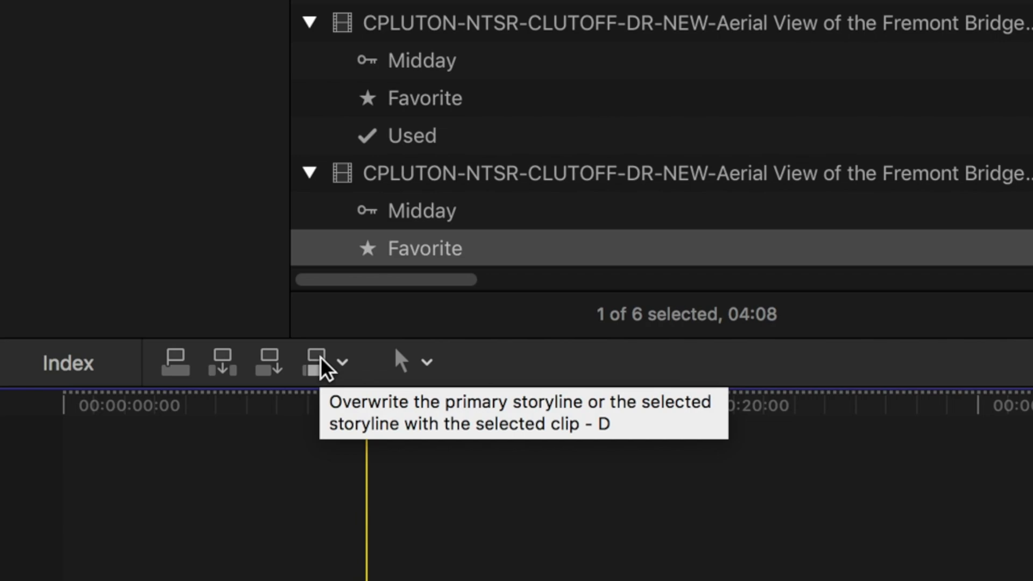
{"action": "left_click", "coordinate": [321, 362]}
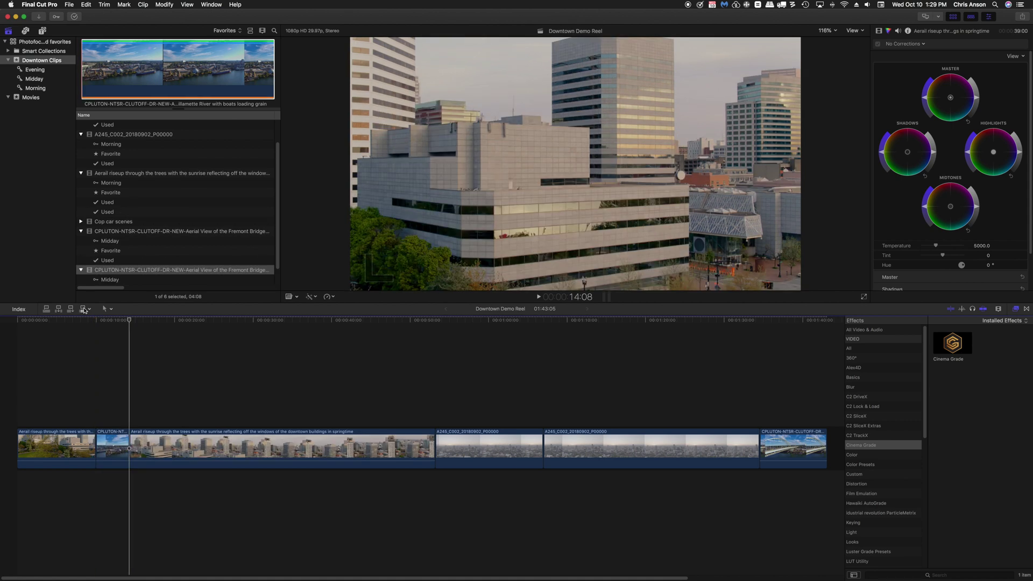